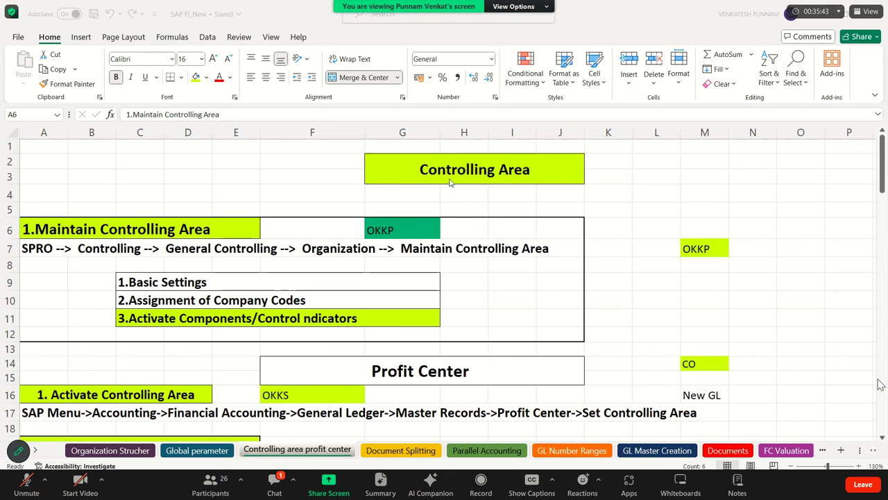
# Enter the marker ".-->" in cell Q4 and the topic "Controllin Area" in R4 of the controlling area profit center sheet
pyautogui.hotkey('alt', 'Tab')
pyautogui.press('Right')
pyautogui.press('Right')
pyautogui.press('Right')
pyautogui.press('Right')
pyautogui.press('Right')
pyautogui.press('Right')
pyautogui.press('Right')
pyautogui.press('Right')
pyautogui.press('Right')
pyautogui.press('Right')
pyautogui.press('Right')
pyautogui.press('Right')
pyautogui.press('Right')
pyautogui.press('Right')
pyautogui.press('Right')
pyautogui.press('Right')
pyautogui.press('Right')
pyautogui.press('Right')
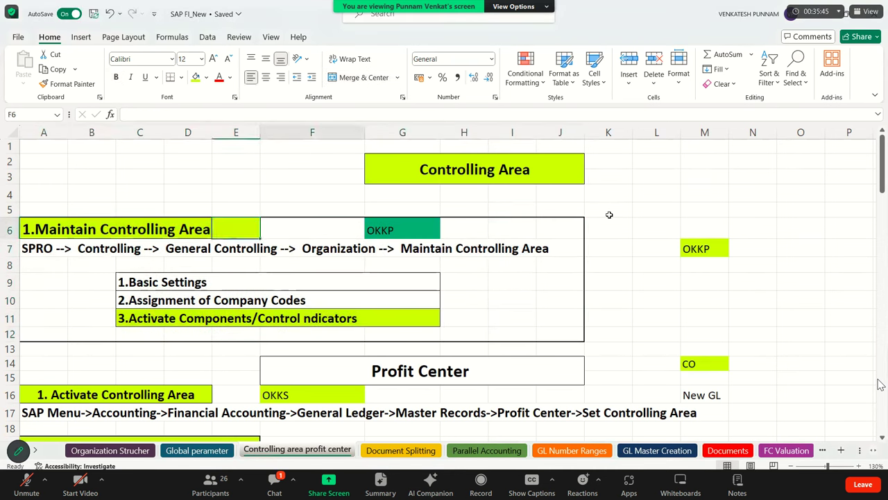
pyautogui.press('Right')
pyautogui.press('Right')
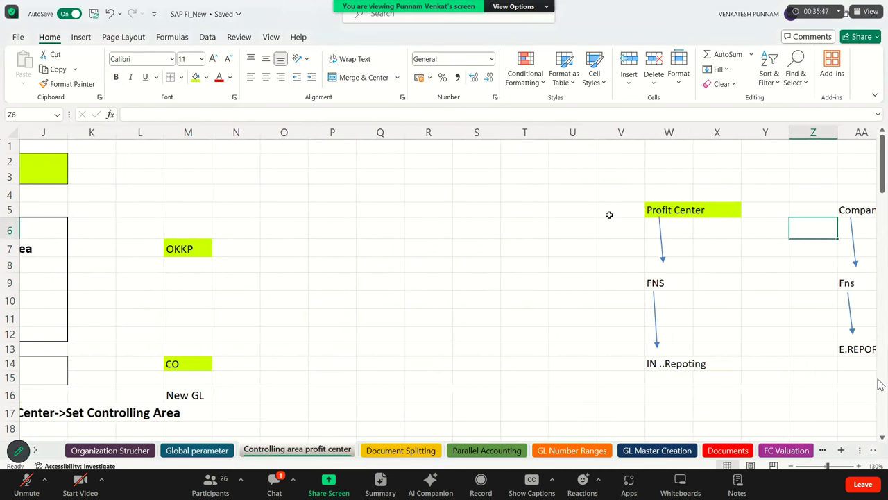
pyautogui.click(389, 199)
pyautogui.write('.--')
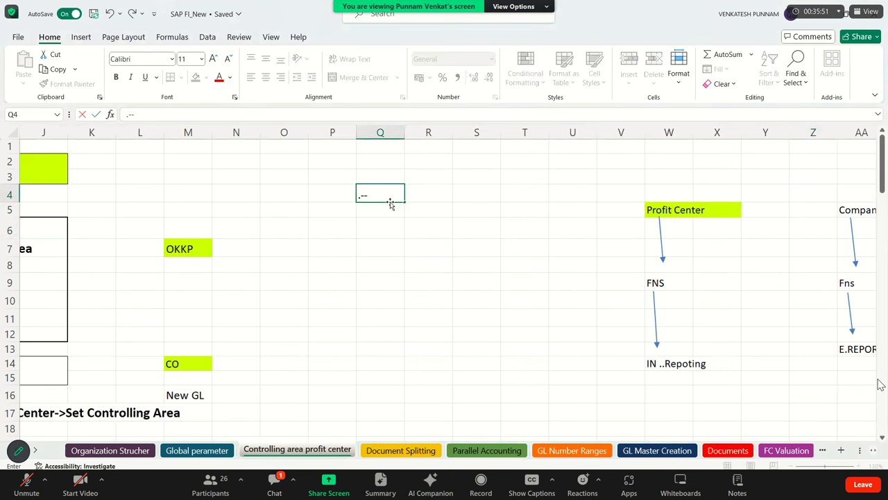
pyautogui.write('>')
pyautogui.press('Tab')
pyautogui.write('cON')
pyautogui.press('BackSpace')
pyautogui.press('BackSpace')
pyautogui.press('BackSpace')
pyautogui.write('Conr')
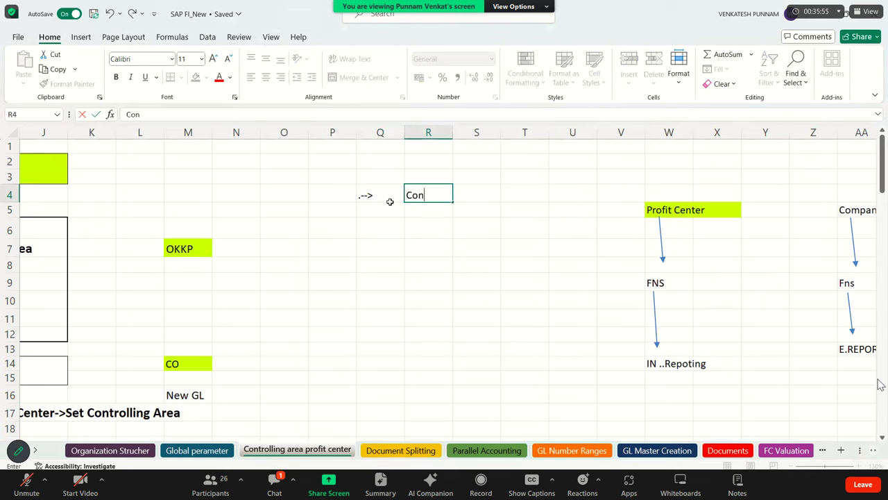
pyautogui.press('BackSpace')
pyautogui.write('trollin Area')
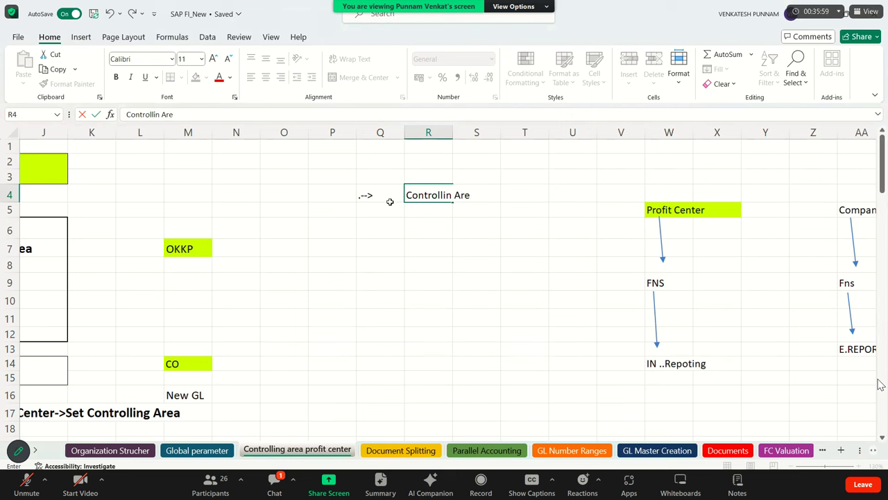
pyautogui.press('Return')
# Copy the ".-->" marker into Q5 and enter "Config.profit Center" beside it in R5
pyautogui.click(390, 200)
pyautogui.hotkey('ctrl', 'c')
pyautogui.press('Down')
pyautogui.hotkey('ctrl', 'v')
pyautogui.press('Right')
pyautogui.write('Confi')
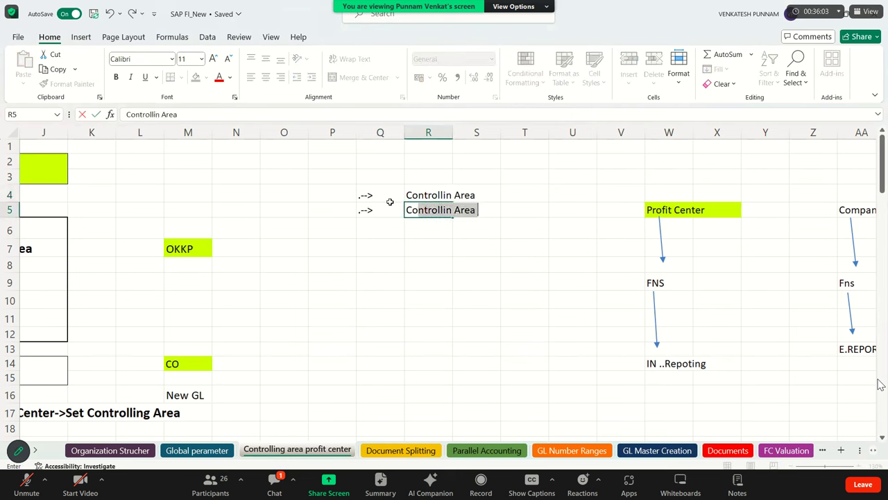
pyautogui.write('gra')
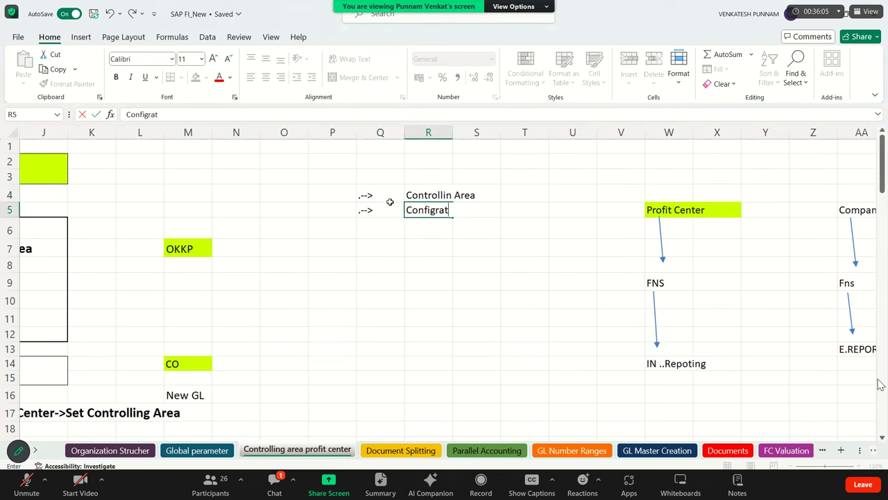
pyautogui.press('BackSpace')
pyautogui.press('BackSpace')
pyautogui.write('.profit Center')
pyautogui.press('Return')
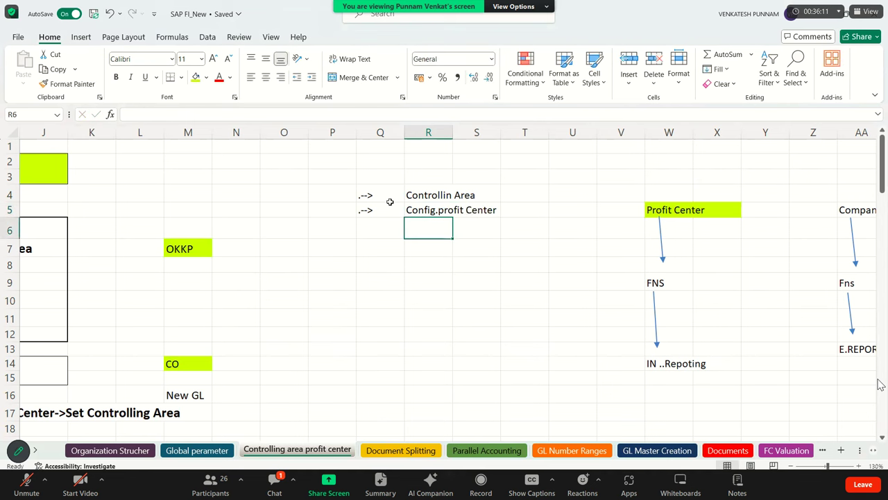
# Copy the ".-->" marker into Q6 and enter "How Create Profit Center" beside it in R6
pyautogui.press('Left')
pyautogui.press('Up')
pyautogui.hotkey('ctrl', 'c')
pyautogui.press('Down')
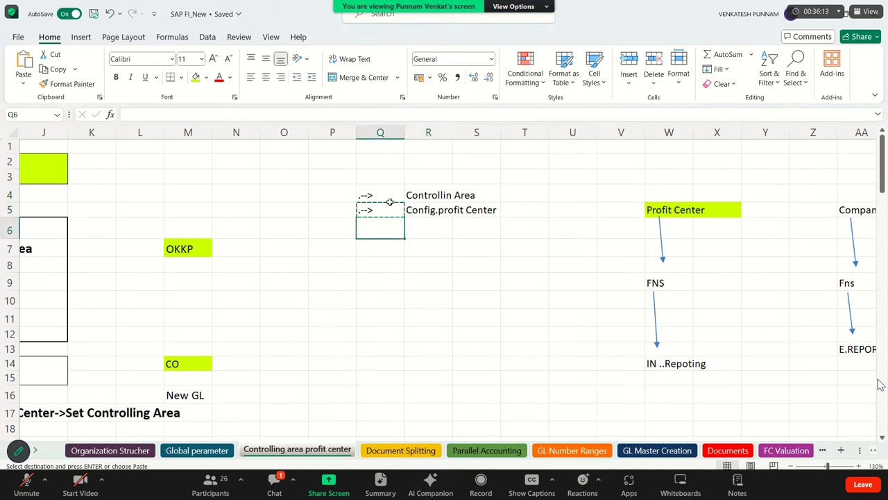
pyautogui.hotkey('ctrl', 'v')
pyautogui.press('Right')
pyautogui.write('How Create Profit Center')
pyautogui.press('Return')
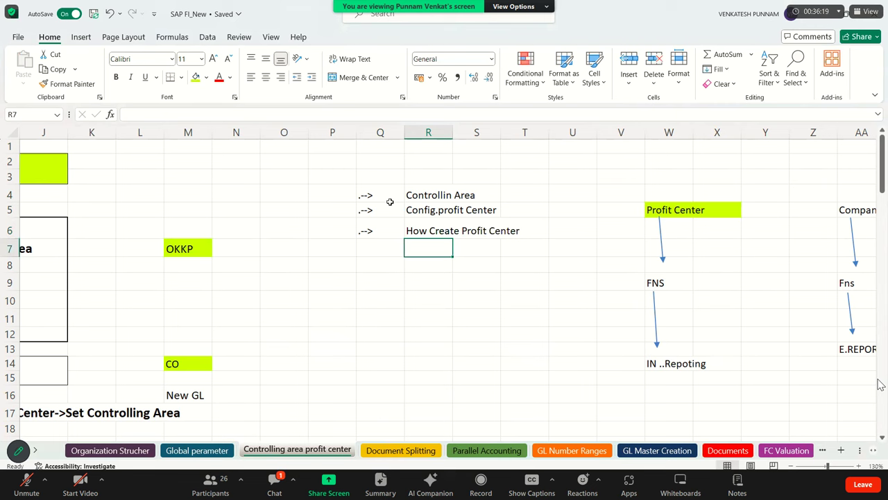
# Copy the ".-->" marker from Q6 into Q7 for the fourth topic
pyautogui.press('Up')
pyautogui.press('Left')
pyautogui.hotkey('ctrl', 'c')
pyautogui.press('Down')
pyautogui.hotkey('ctrl', 'v')
pyautogui.press('Right')
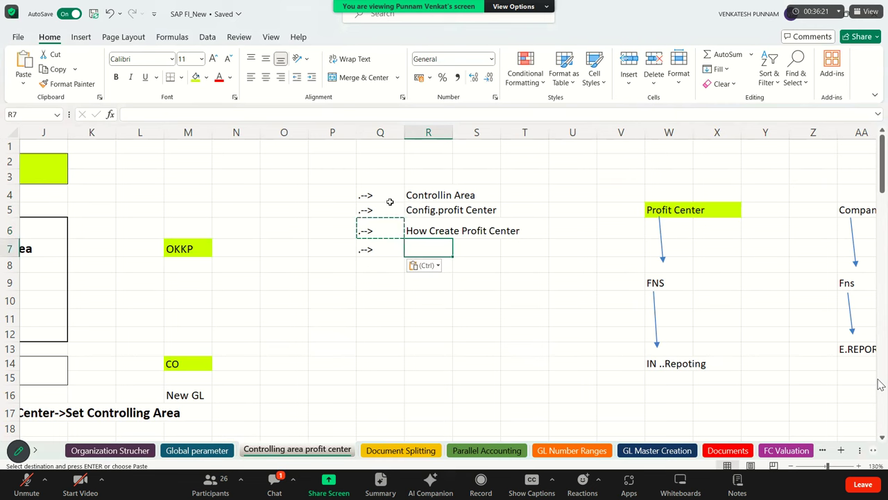
pyautogui.write('How ')
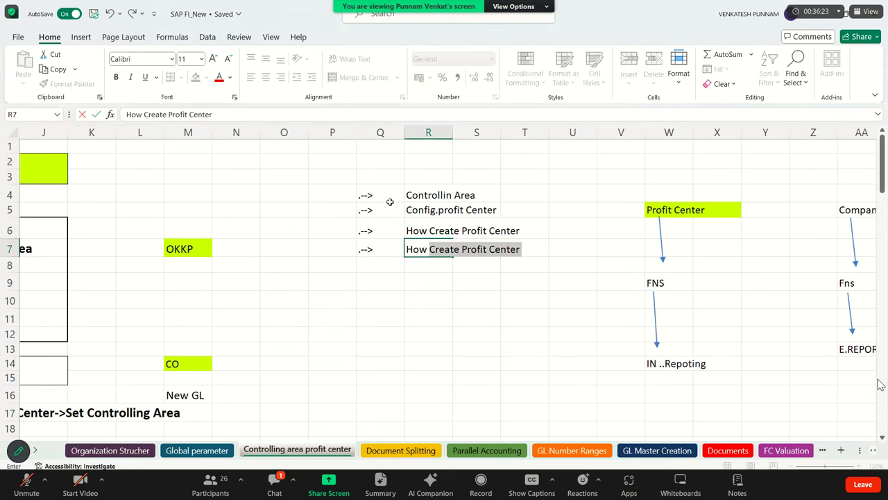
pyautogui.write('to post Document')
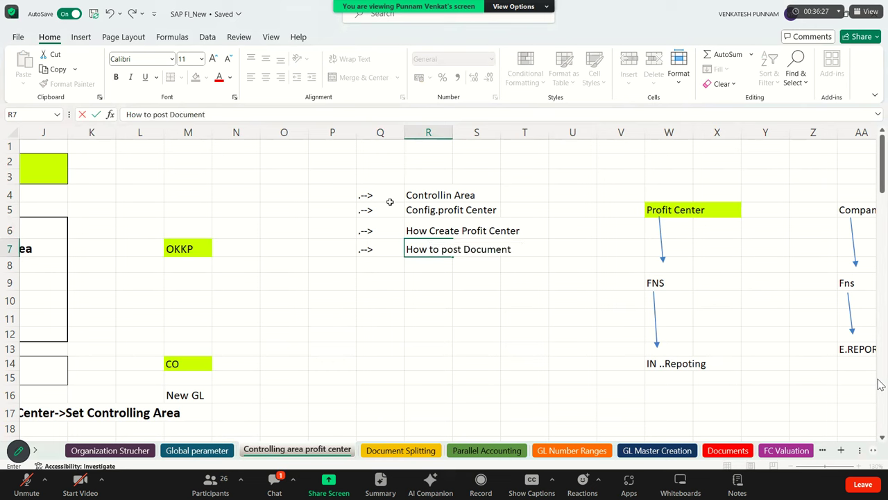
pyautogui.write(' Enties')
pyautogui.press('BackSpace')
pyautogui.press('BackSpace')
pyautogui.press('BackSpace')
pyautogui.press('BackSpace')
pyautogui.press('BackSpace')
pyautogui.press('BackSpace')
pyautogui.press('BackSpace')
pyautogui.press('BackSpace')
pyautogui.press('BackSpace')
pyautogui.press('BackSpace')
pyautogui.press('BackSpace')
pyautogui.press('BackSpace')
pyautogui.press('BackSpace')
pyautogui.press('BackSpace')
pyautogui.press('BackSpace')
pyautogui.press('BackSpace')
pyautogui.press('BackSpace')
pyautogui.press('BackSpace')
pyautogui.press('BackSpace')
pyautogui.press('BackSpace')
pyautogui.press('BackSpace')
pyautogui.press('BackSpace')
pyautogui.press('BackSpace')
pyautogui.press('BackSpace')
pyautogui.press('BackSpace')
# Enter "How we Select Profit Center on document entry" as the topic in R7
pyautogui.write('How y')
pyautogui.press('BackSpace')
pyautogui.write('e')
pyautogui.press('BackSpace')
pyautogui.press('BackSpace')
pyautogui.write('we Select Profit Center on document entry')
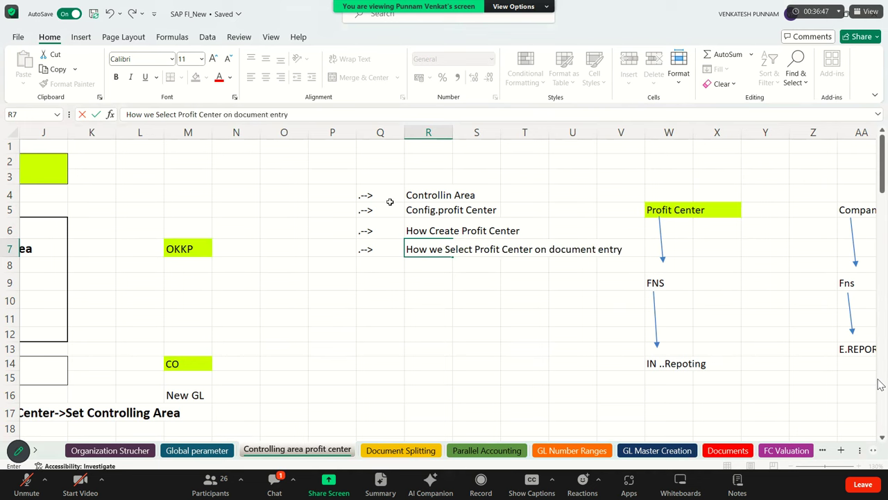
pyautogui.press('Return')
# Copy the ".-->" marker into Q8 and enter "Reports" beside it in R8
pyautogui.press('Up')
pyautogui.press('Left')
pyautogui.hotkey('ctrl', 'c')
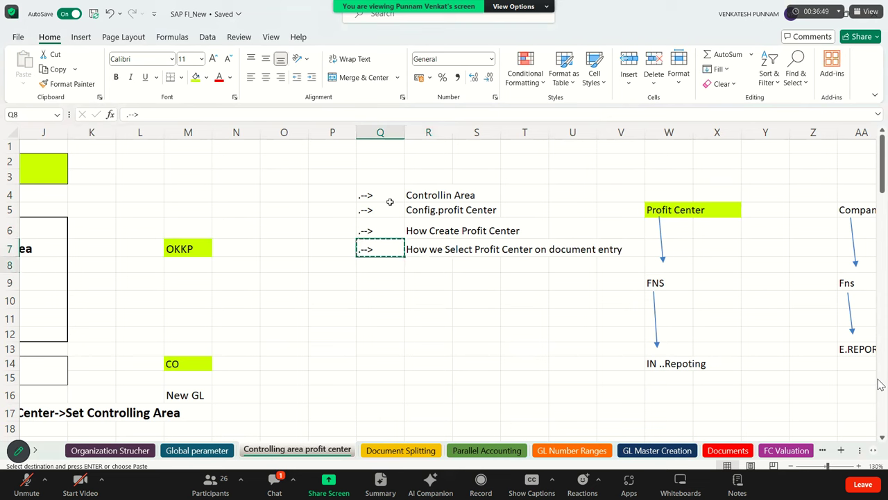
pyautogui.hotkey('ctrl', 'v')
pyautogui.press('Right')
pyautogui.write('Re')
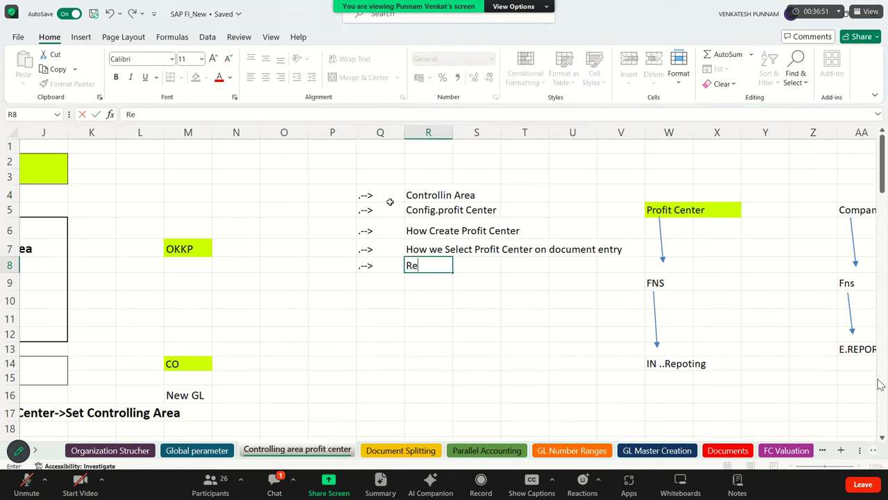
pyautogui.write('ports')
pyautogui.press('Return')
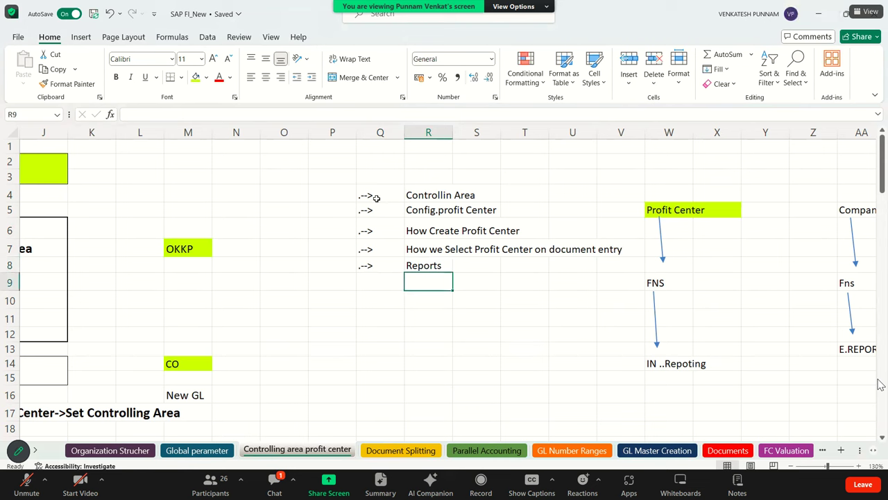
# Review the topic list in rows 4 to 8 line by line, from the controlling area to reports
pyautogui.click(373, 182)
pyautogui.moveTo(505, 217)
pyautogui.mouseDown()
pyautogui.moveTo(565, 287)
pyautogui.moveTo(611, 298)
pyautogui.mouseUp()
pyautogui.moveTo(381, 196); pyautogui.dragTo(494, 197)
pyautogui.moveTo(391, 212); pyautogui.dragTo(537, 206)
pyautogui.moveTo(377, 228); pyautogui.dragTo(596, 246)
pyautogui.click(383, 250)
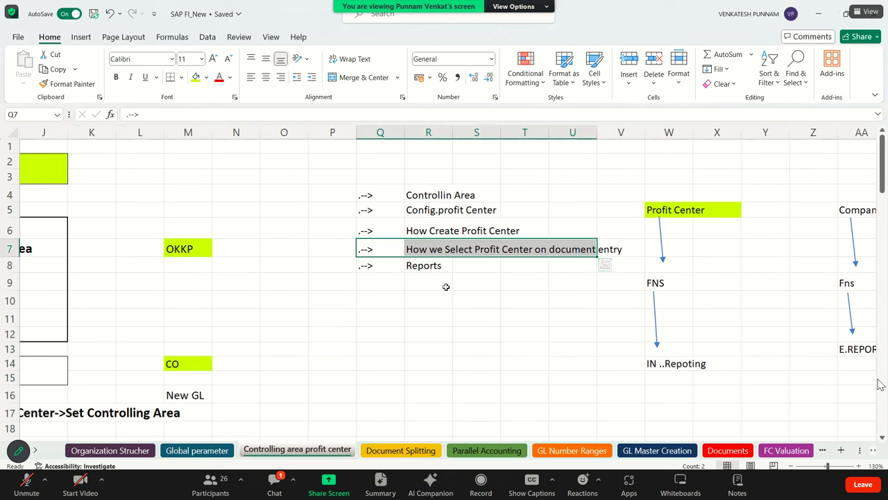
pyautogui.moveTo(392, 268); pyautogui.dragTo(507, 262)
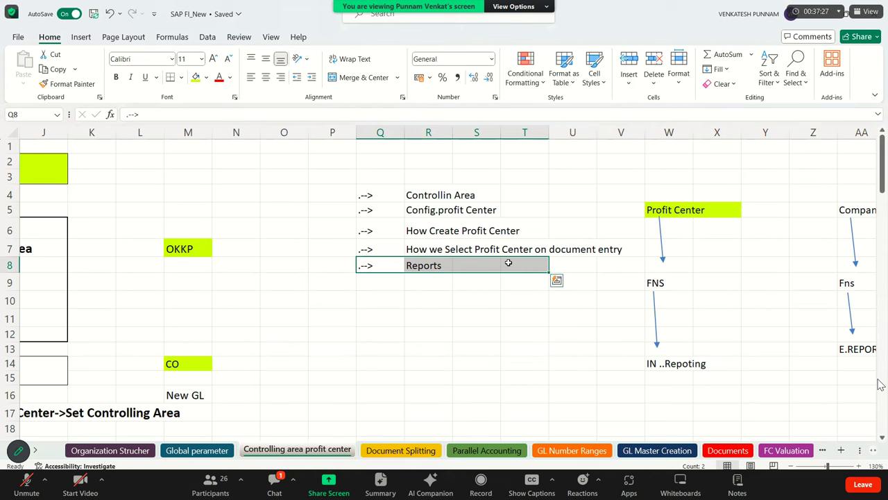
# Examine the Maintain Controlling Area section in rows 6 to 12, including its SPRO path, settings list and transaction code OKKP
pyautogui.press('Left')
pyautogui.press('Left')
pyautogui.press('Left')
pyautogui.press('Left')
pyautogui.press('Left')
pyautogui.press('Left')
pyautogui.press('Left')
pyautogui.press('Left')
pyautogui.press('Left')
pyautogui.press('Left')
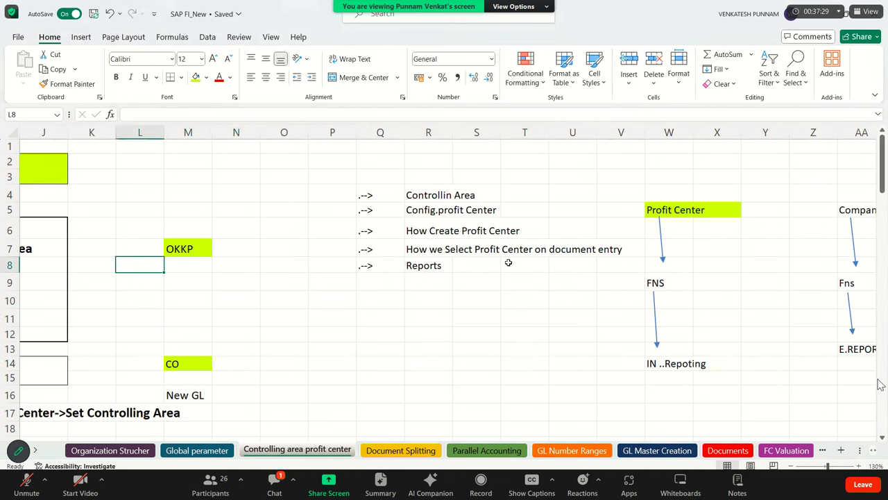
pyautogui.press('Left')
pyautogui.press('Left')
pyautogui.press('Left')
pyautogui.press('Left')
pyautogui.press('Left')
pyautogui.press('Left')
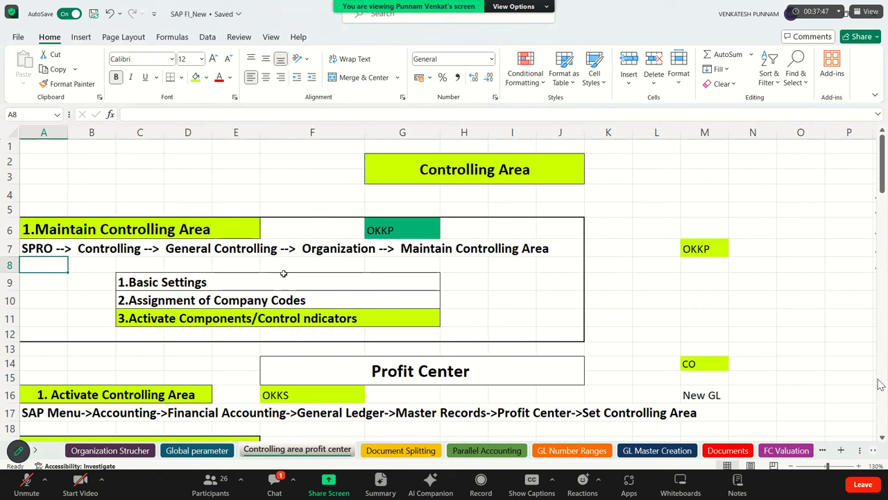
pyautogui.click(35, 232)
pyautogui.moveTo(364, 231); pyautogui.dragTo(569, 332)
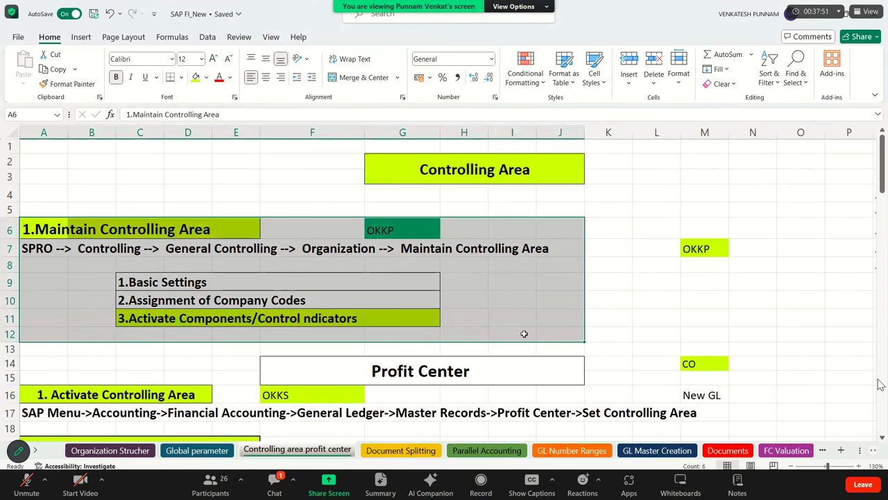
pyautogui.click(43, 262)
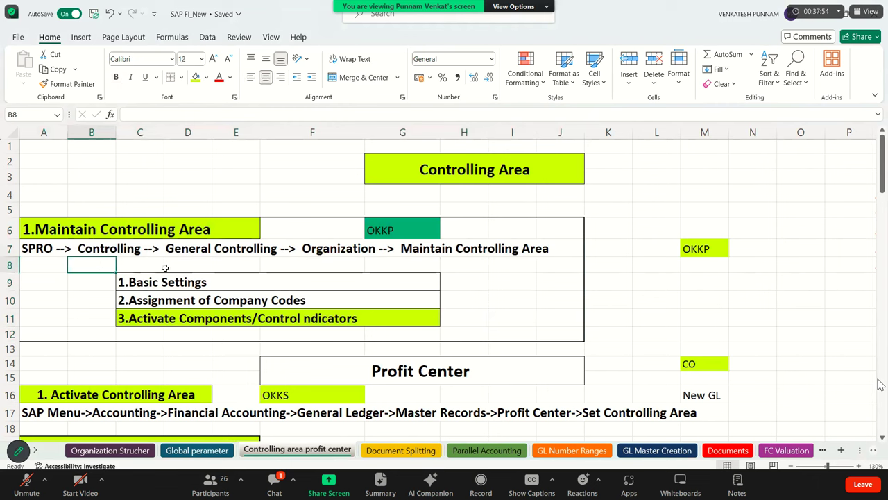
pyautogui.click(196, 264)
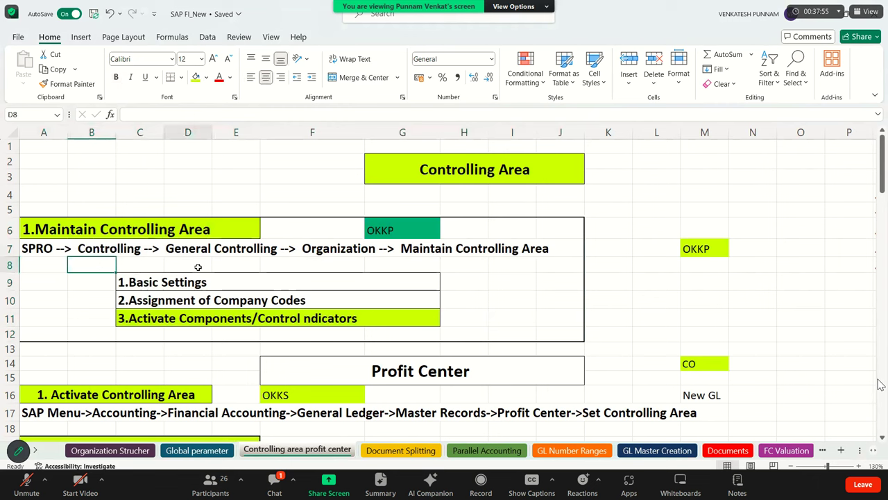
pyautogui.click(349, 264)
pyautogui.click(487, 266)
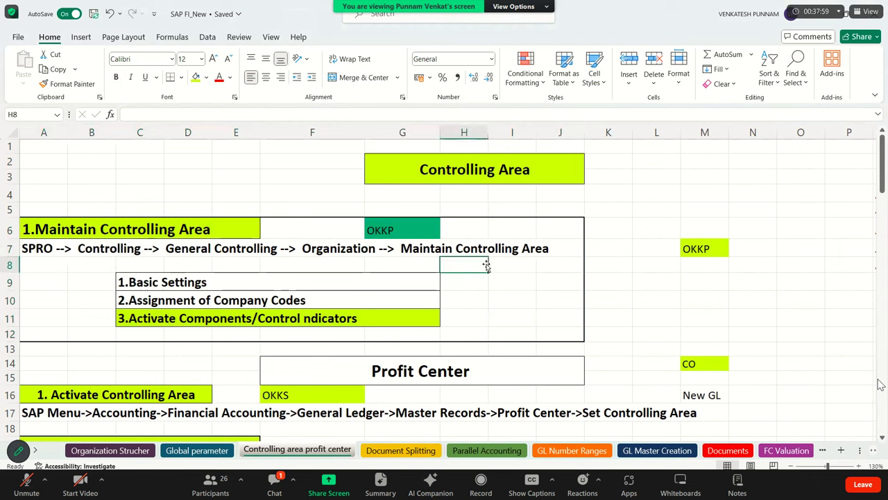
pyautogui.click(380, 234)
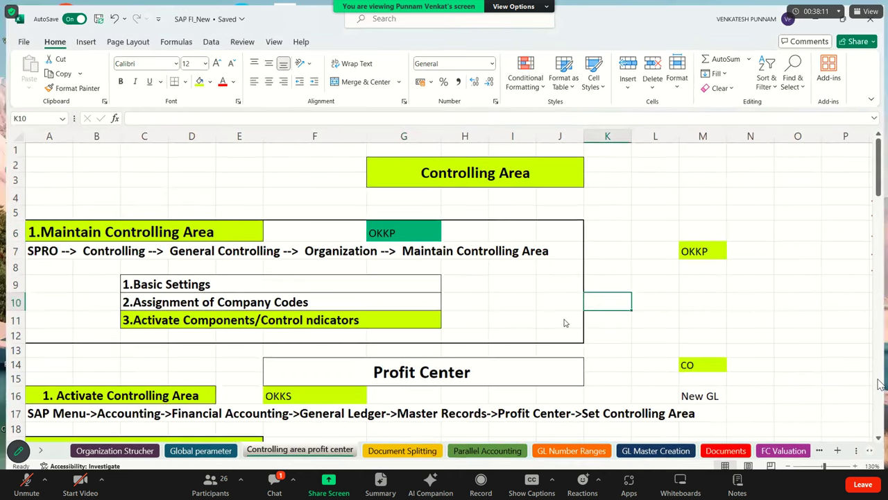
# Switch to Remote Desktop Connection and connect to the preset remote server, entering the account password
pyautogui.press('super+d')
pyautogui.press('super+r')
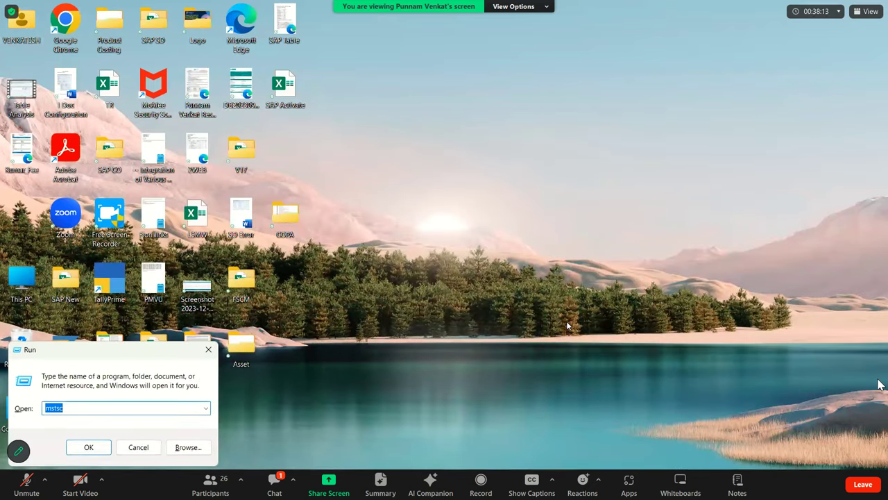
pyautogui.press('Return')
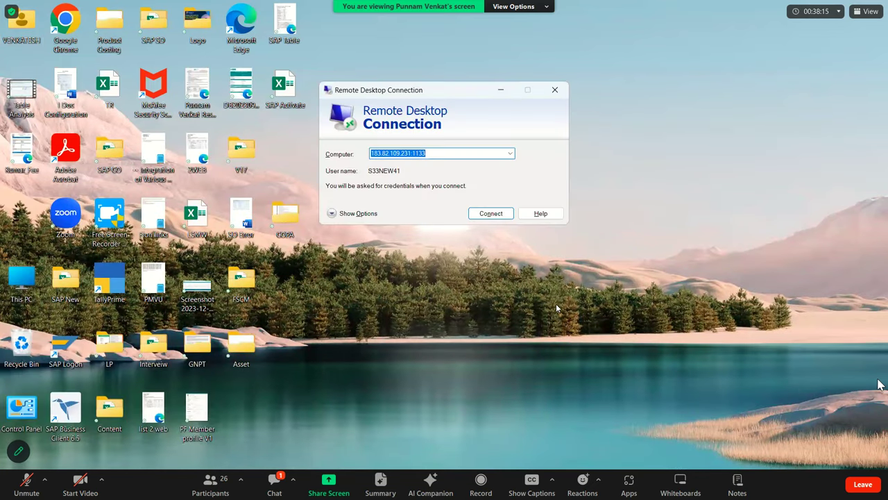
pyautogui.press('Return')
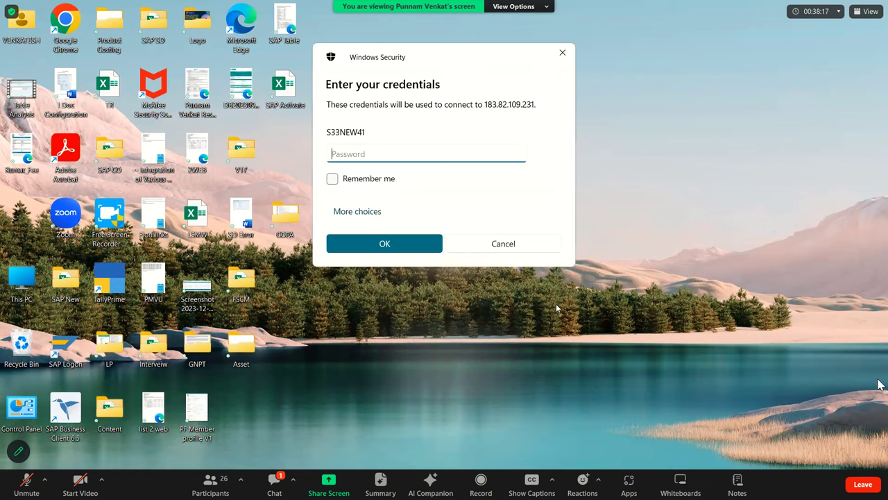
pyautogui.write('•••••')
pyautogui.press('Return')
pyautogui.click(470, 249)
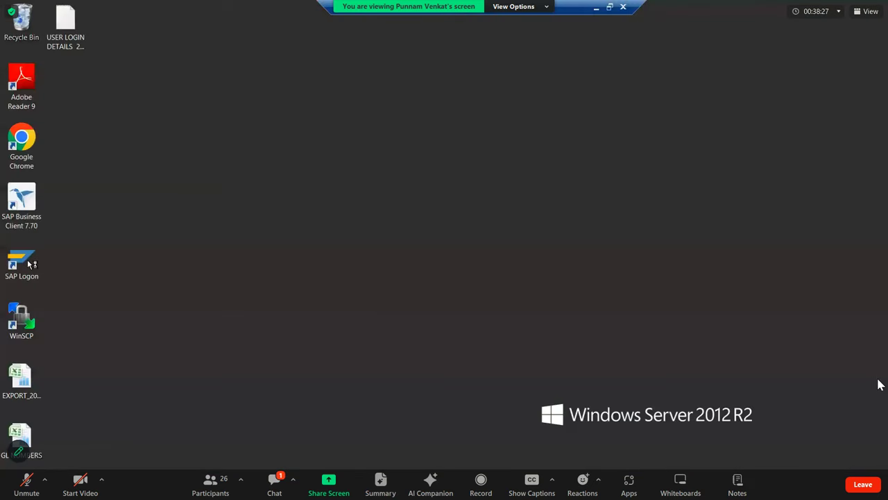
# Start SAP Logon on the remote desktop and open the S4HANA system's logon screen
pyautogui.doubleClick(22, 262)
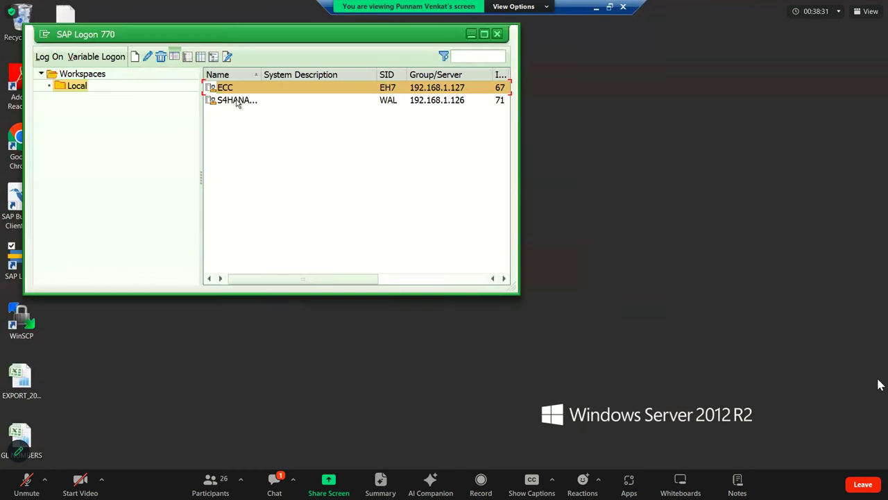
pyautogui.click(236, 102)
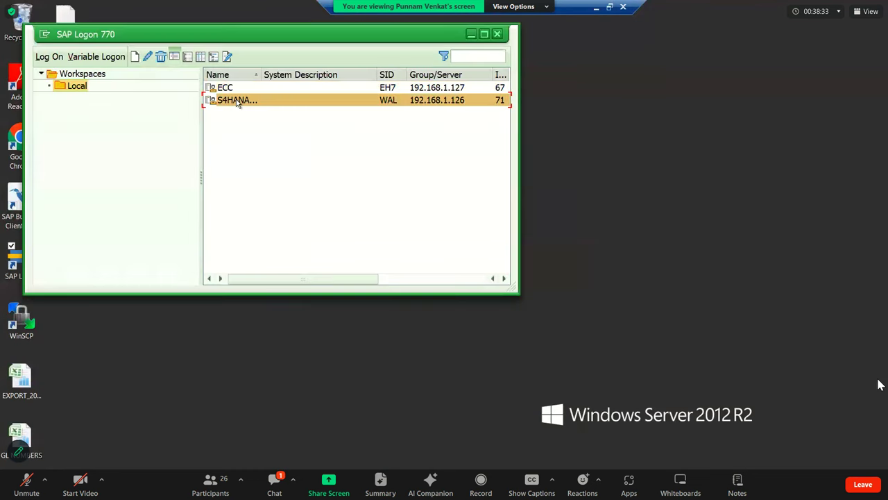
pyautogui.doubleClick(236, 102)
# Log on to SAP client 220 by choosing the stored user name and entering the account password
pyautogui.click(138, 141)
pyautogui.press('Down')
pyautogui.press('Return')
pyautogui.press('Tab')
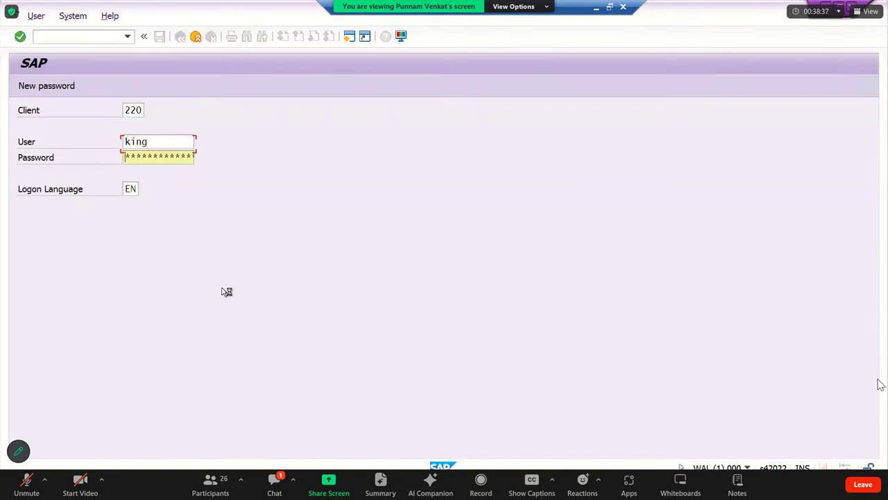
pyautogui.write('**********')
pyautogui.press('Return')
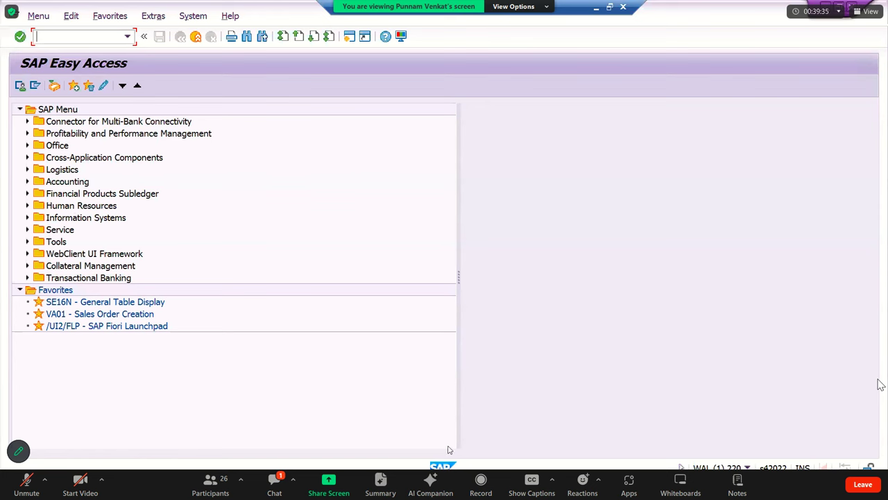
# Switch back to the SAP FI_New workbook and review the Controlling Area and Profit Center sections of the notes
pyautogui.click(451, 486)
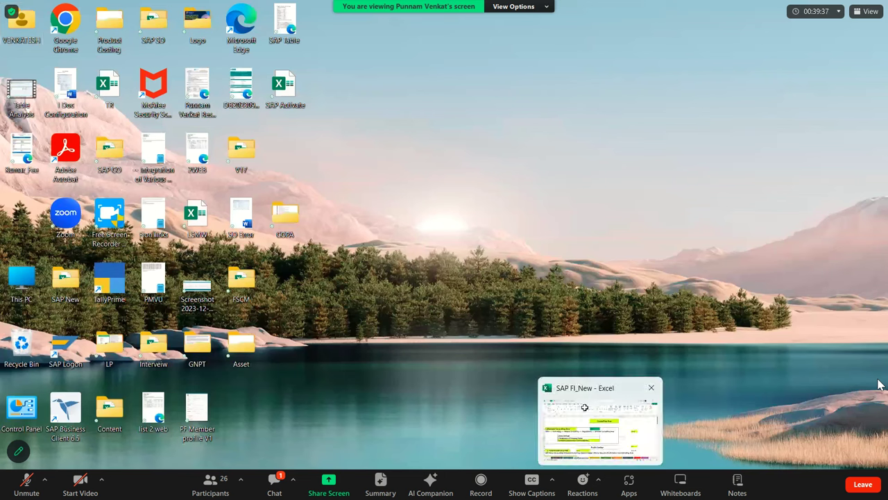
pyautogui.click(600, 423)
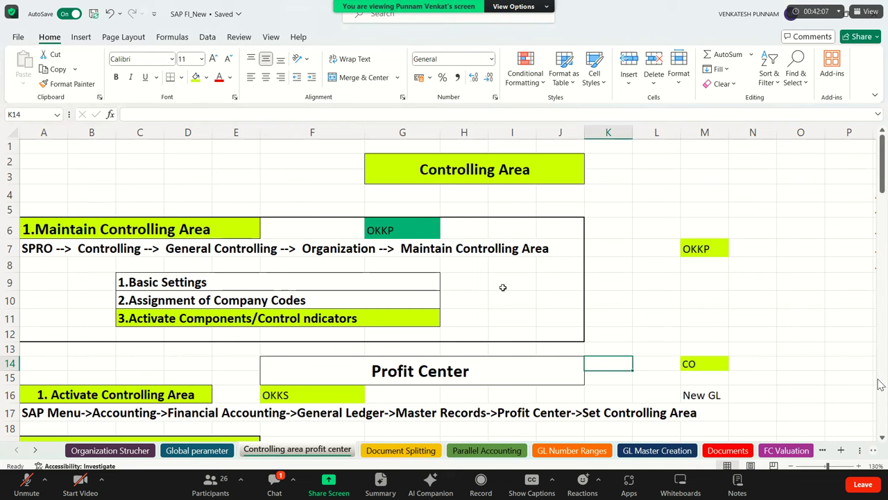
pyautogui.click(460, 374)
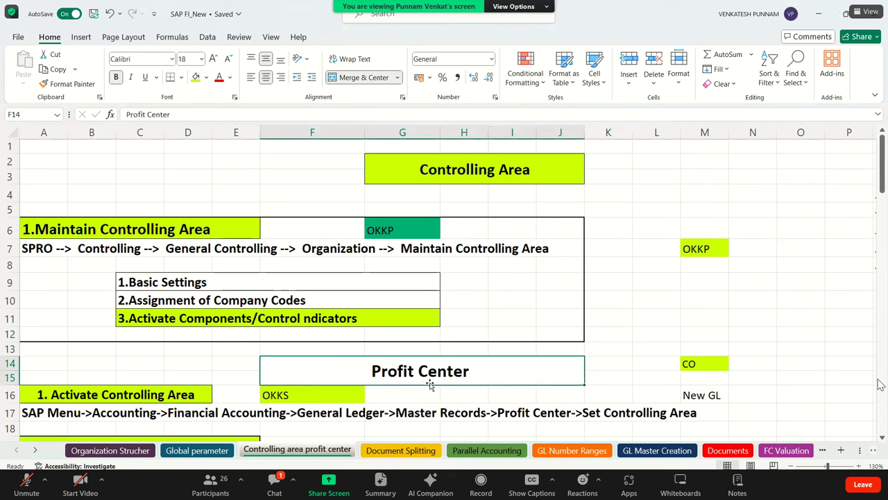
pyautogui.moveTo(58, 163); pyautogui.dragTo(581, 331)
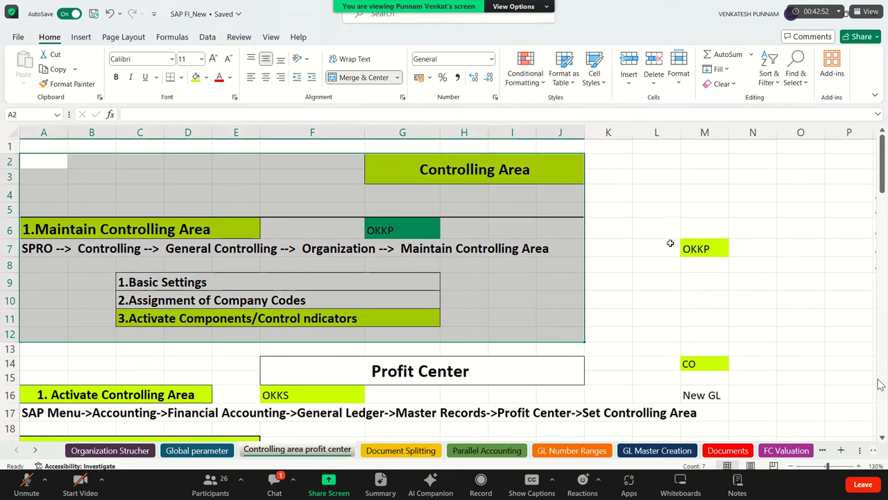
pyautogui.click(664, 223)
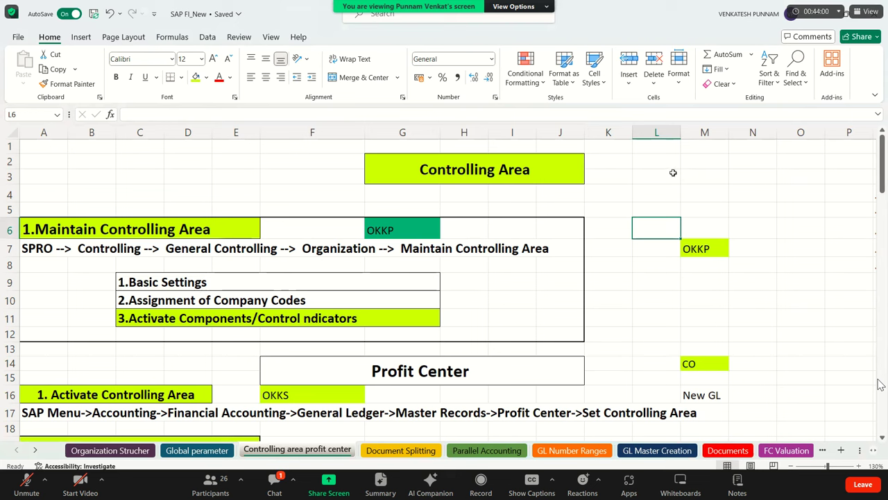
pyautogui.click(501, 319)
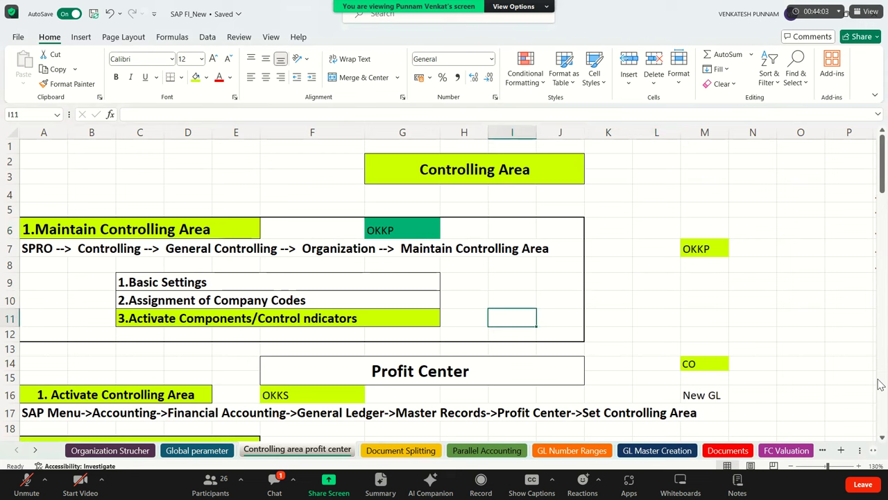
# Review the profit center topic list in rows 4 to 8 of columns Q and R, from controlling area to reports
pyautogui.click(714, 232)
pyautogui.press('Right')
pyautogui.press('Right')
pyautogui.press('Right')
pyautogui.press('Right')
pyautogui.press('Right')
pyautogui.press('Right')
pyautogui.press('Right')
pyautogui.press('Right')
pyautogui.press('Right')
pyautogui.press('Right')
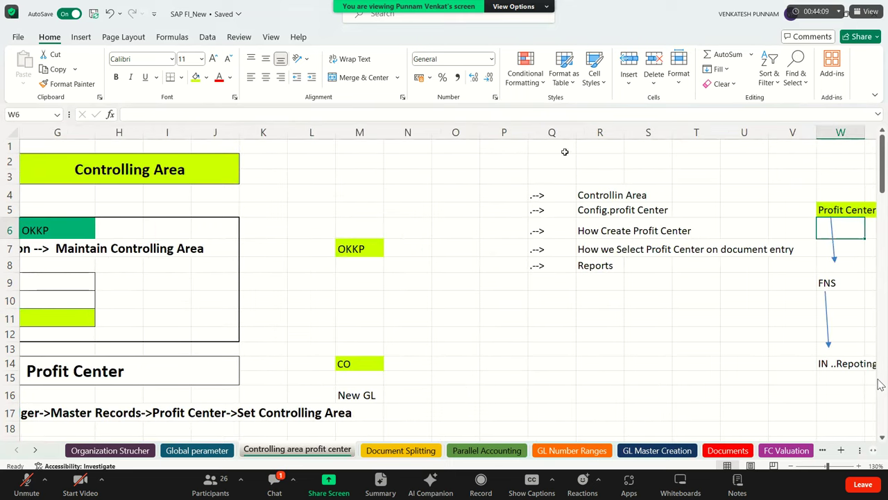
pyautogui.click(614, 195)
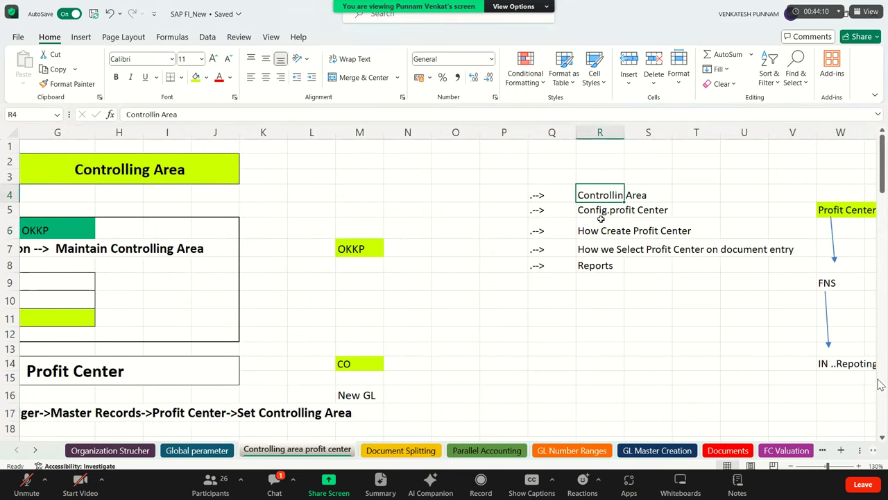
pyautogui.click(598, 215)
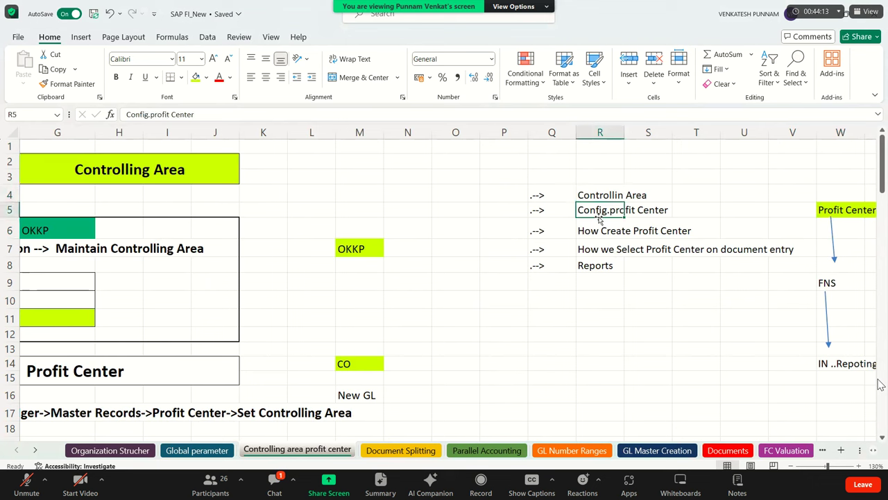
pyautogui.click(601, 232)
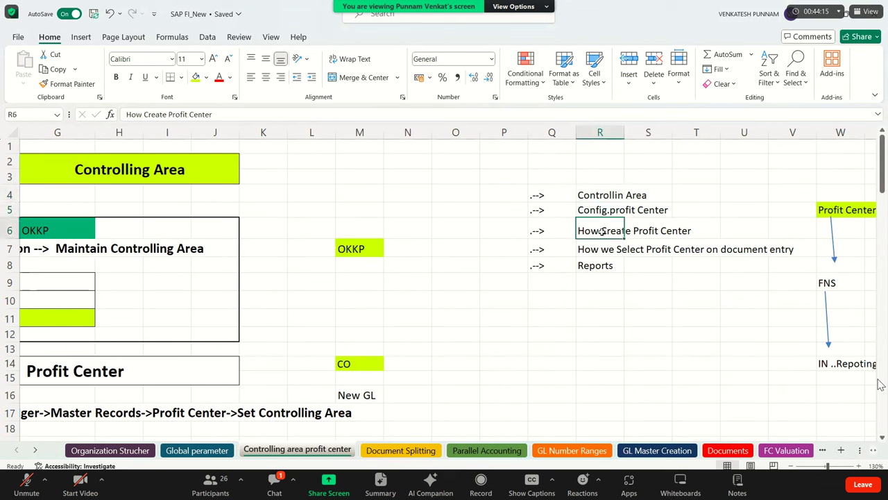
pyautogui.click(601, 249)
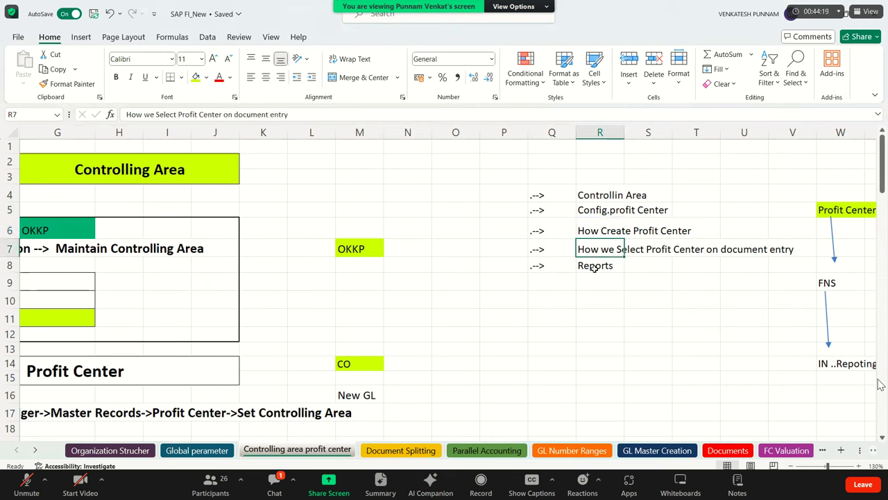
pyautogui.click(594, 267)
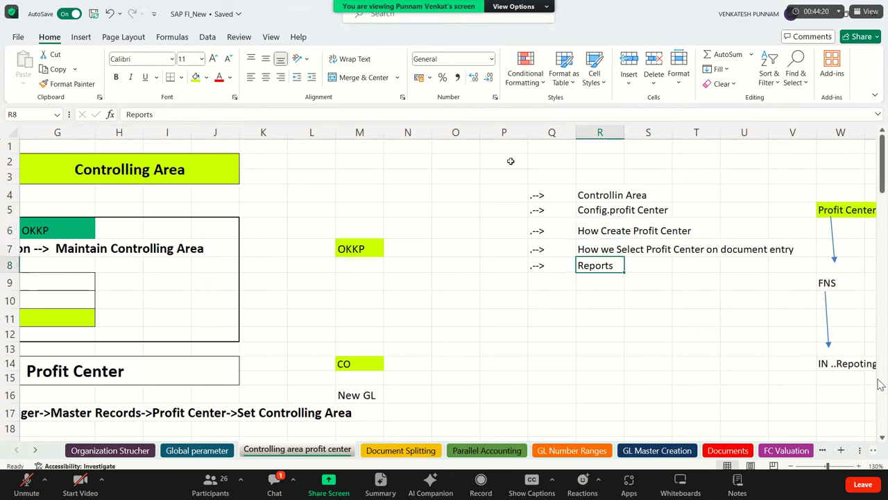
pyautogui.moveTo(539, 179); pyautogui.dragTo(715, 281)
pyautogui.click(531, 287)
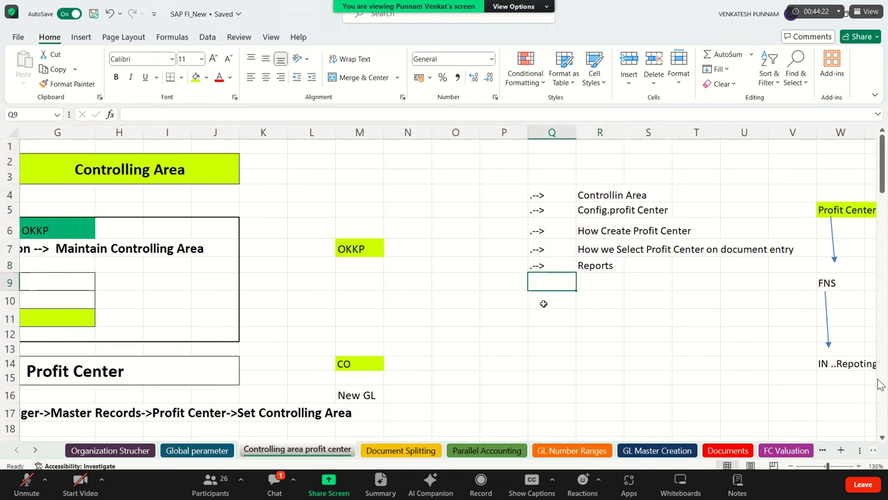
# Return to the Maintain Controlling Area section in column A and mark out its SPRO path and settings list for review
pyautogui.press('Left')
pyautogui.press('Left')
pyautogui.press('Left')
pyautogui.press('Left')
pyautogui.press('Left')
pyautogui.press('Left')
pyautogui.press('Left')
pyautogui.press('Left')
pyautogui.press('Left')
pyautogui.press('Left')
pyautogui.press('Left')
pyautogui.press('Left')
pyautogui.press('Left')
pyautogui.press('Left')
pyautogui.press('Left')
pyautogui.press('Left')
pyautogui.press('Up')
pyautogui.press('Up')
pyautogui.press('Up')
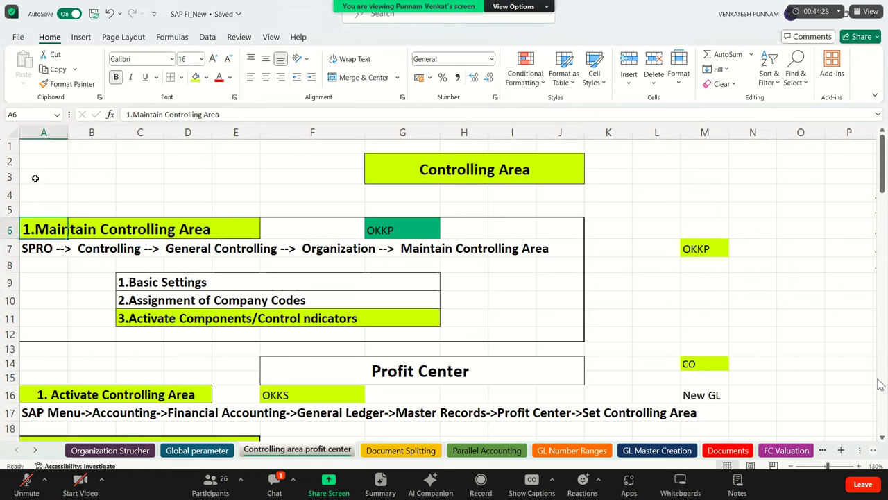
pyautogui.moveTo(34, 176); pyautogui.dragTo(534, 331)
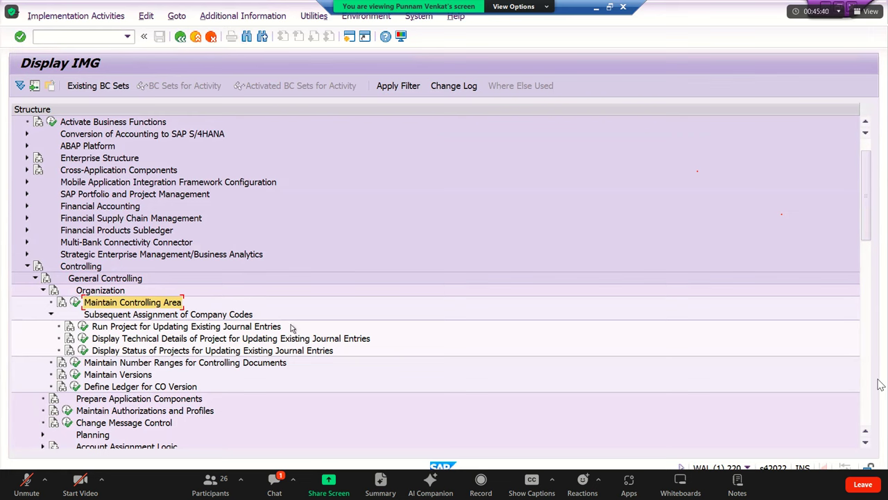
# View the Maintain Controlling Area activity's overview and its dialog structure folders, and return to the IMG structure
pyautogui.click(75, 302)
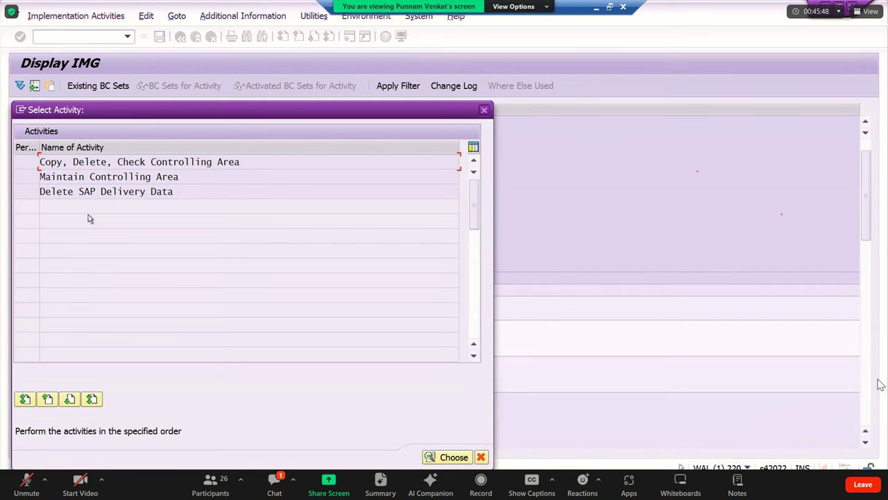
pyautogui.click(114, 178)
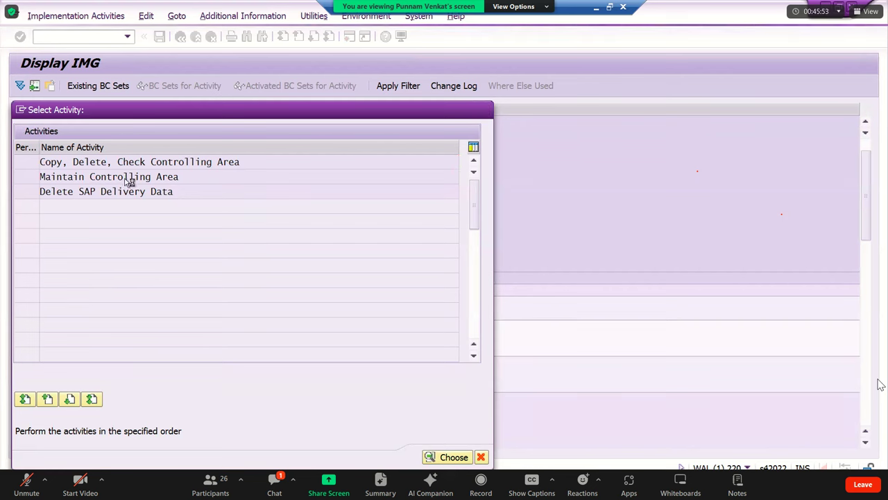
pyautogui.doubleClick(130, 182)
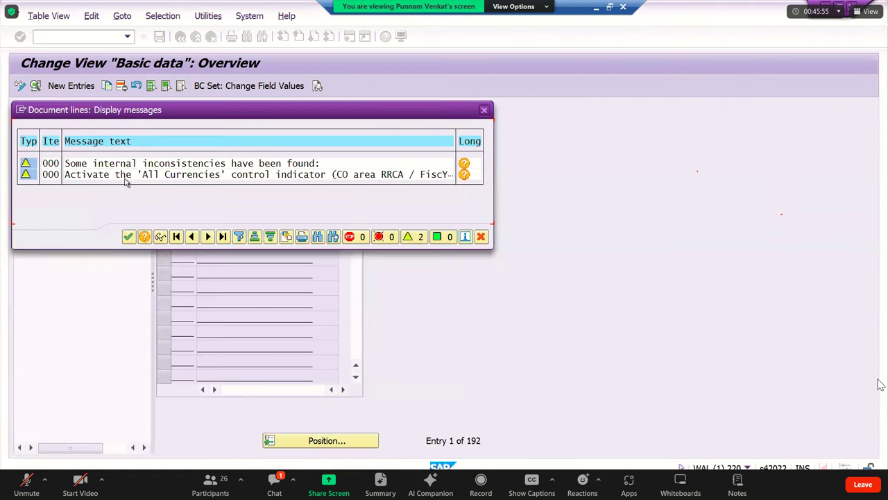
pyautogui.click(129, 236)
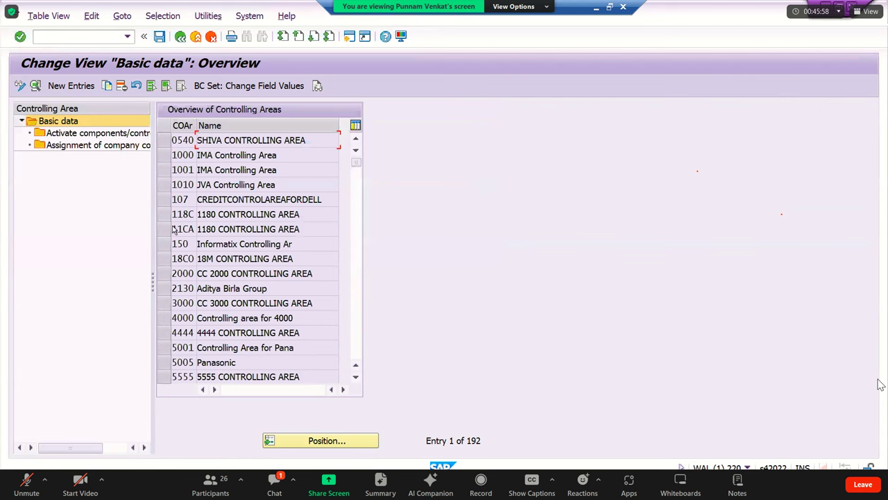
pyautogui.moveTo(316, 280); pyautogui.dragTo(316, 279)
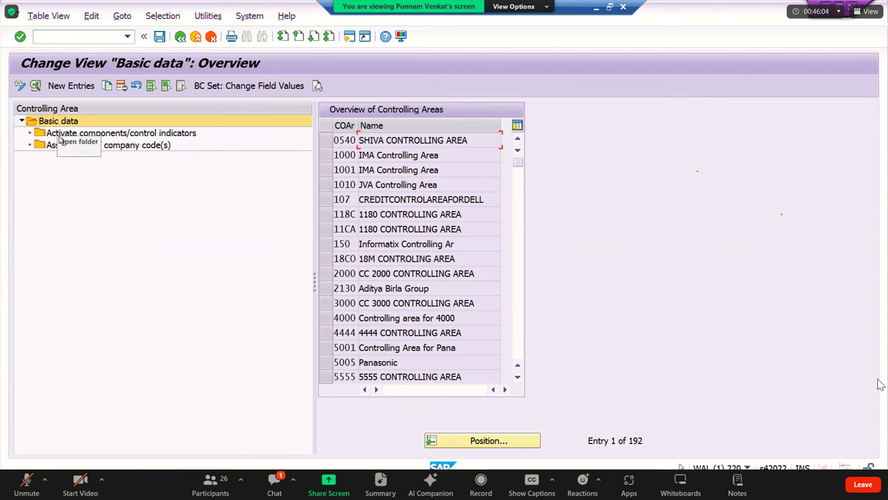
pyautogui.click(181, 38)
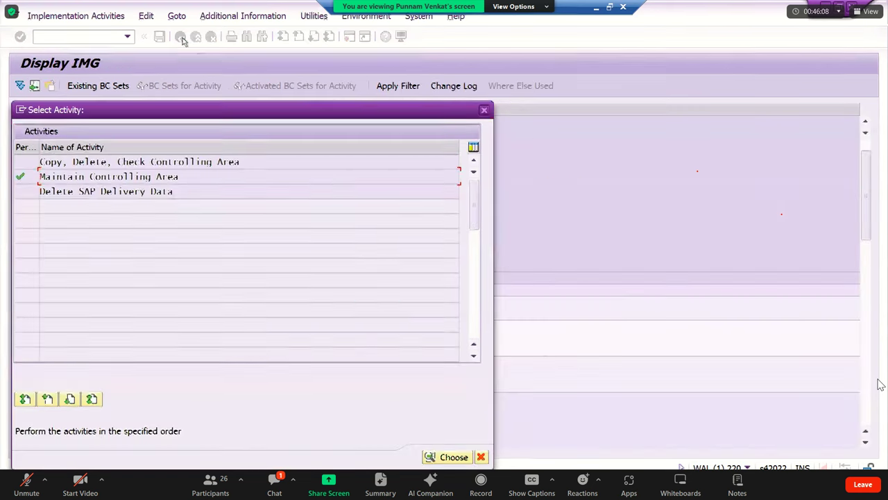
pyautogui.click(484, 109)
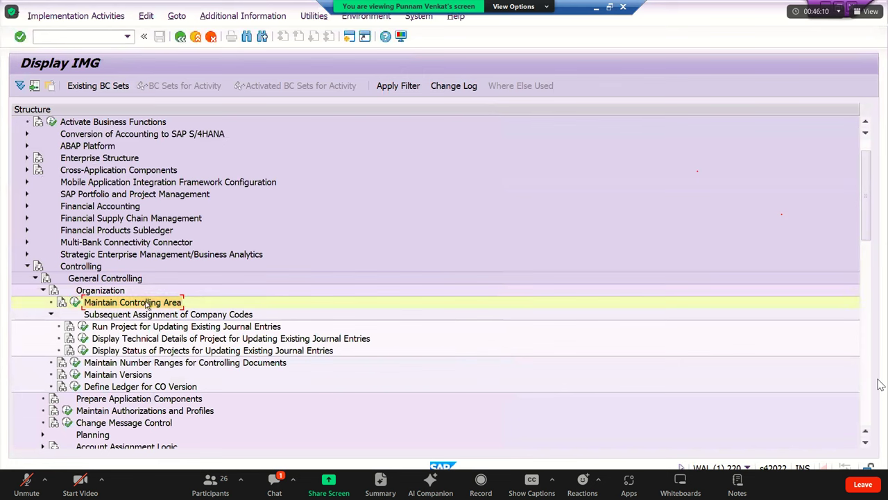
# Open the Maintain Controlling Area activity, widen the dialog structure pane, and start a new basic data entry
pyautogui.click(75, 304)
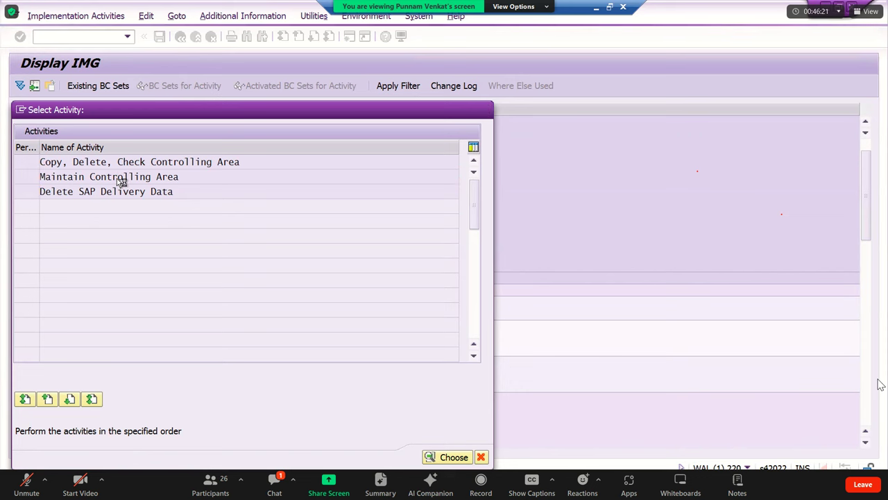
pyautogui.doubleClick(120, 181)
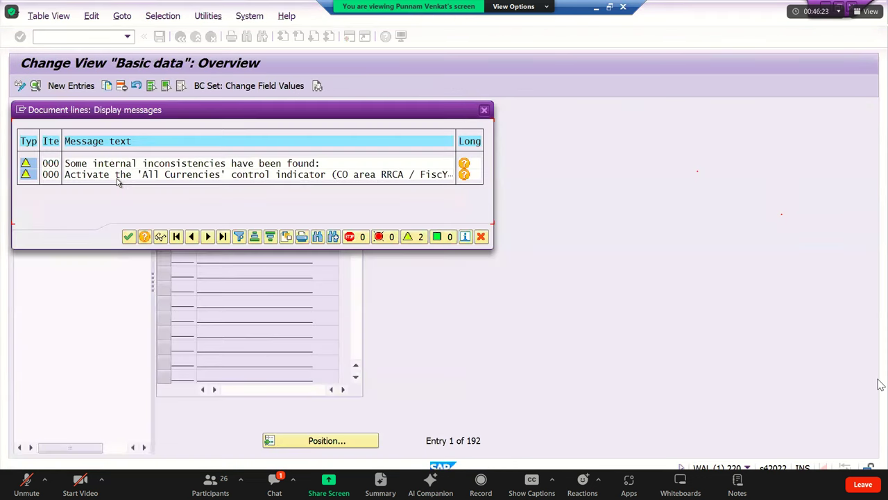
pyautogui.click(129, 238)
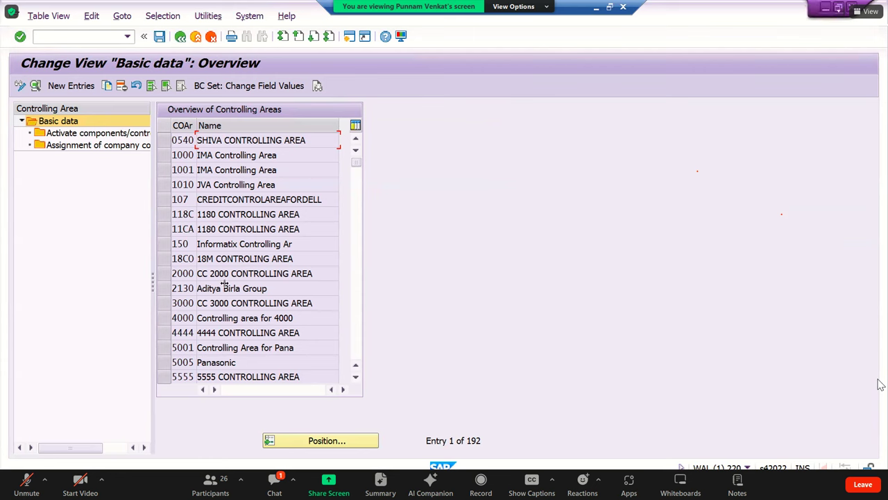
pyautogui.moveTo(189, 283); pyautogui.dragTo(229, 283)
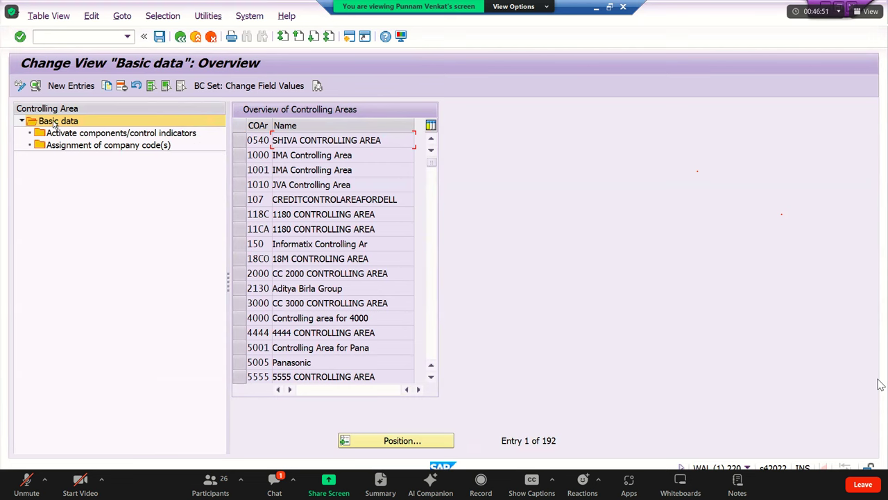
pyautogui.click(71, 86)
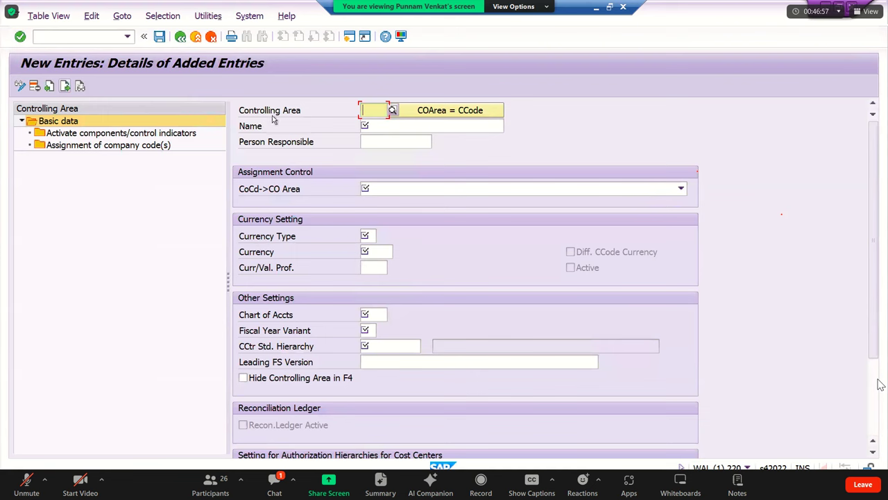
# Enter RMCA as the new controlling area with the name RM Controlling Area
pyautogui.click(377, 126)
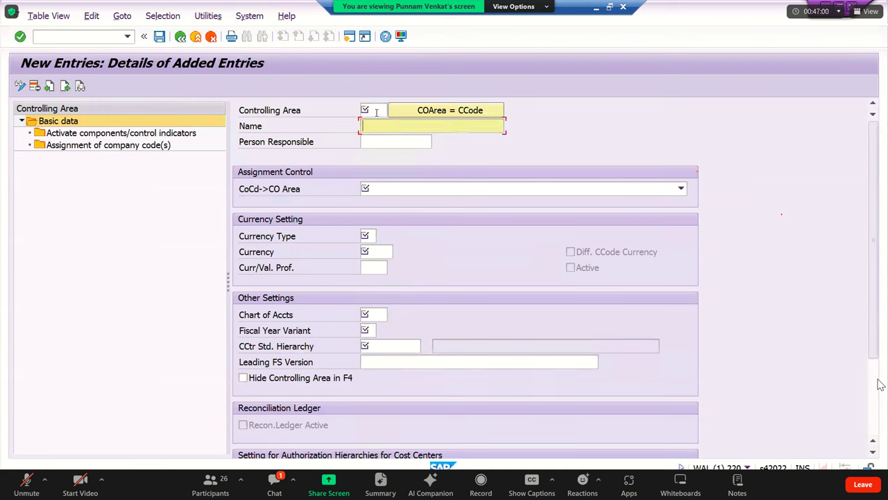
pyautogui.click(376, 111)
pyautogui.click(376, 125)
pyautogui.click(370, 107)
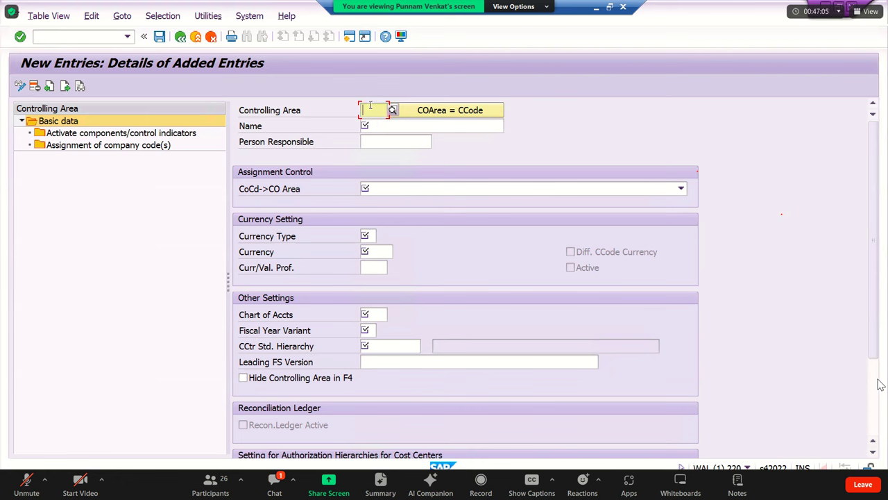
pyautogui.write('RMCA')
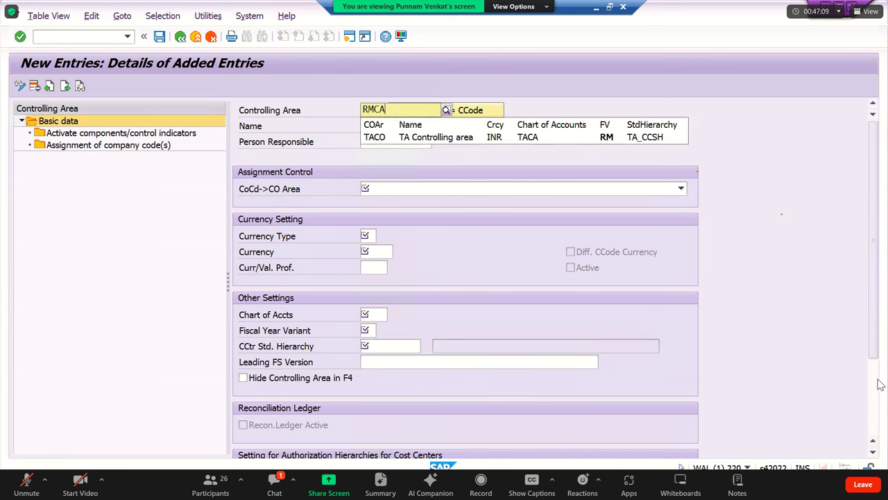
pyautogui.click(370, 109)
pyautogui.press('Tab')
pyautogui.write('RM Cont')
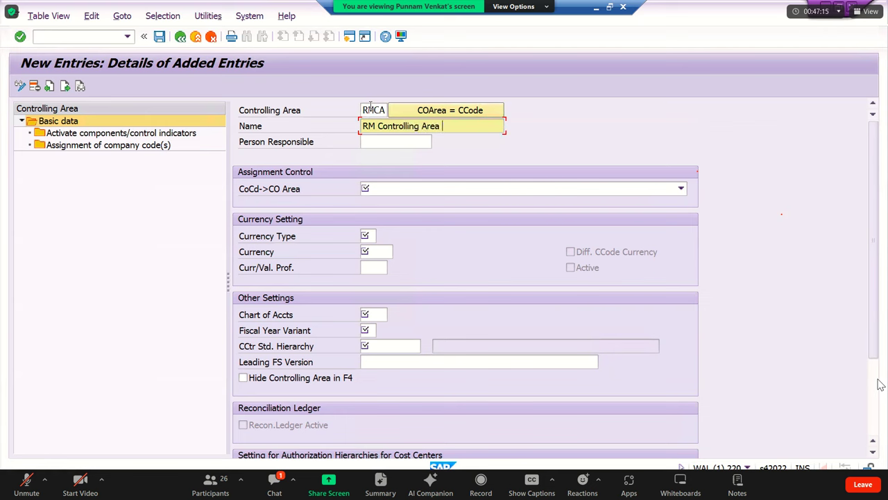
pyautogui.press('Return')
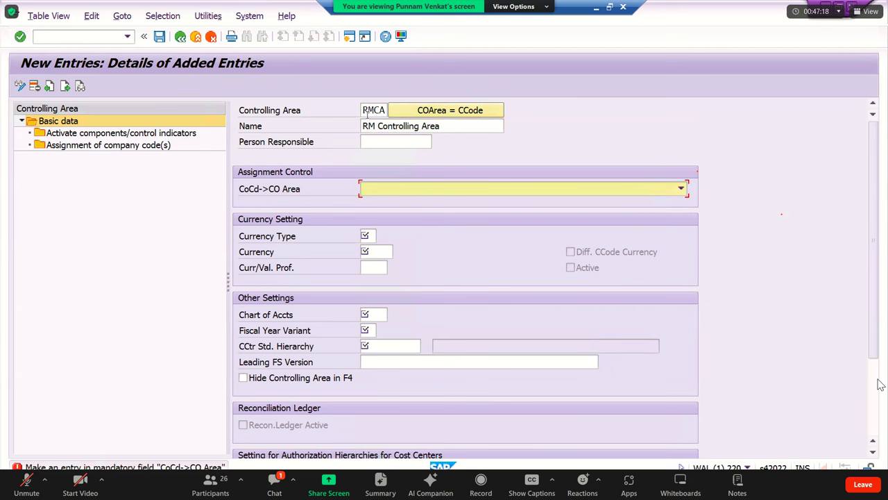
# Try the assignment control Controlling area same as company code and check which currency types it offers
pyautogui.doubleClick(367, 110)
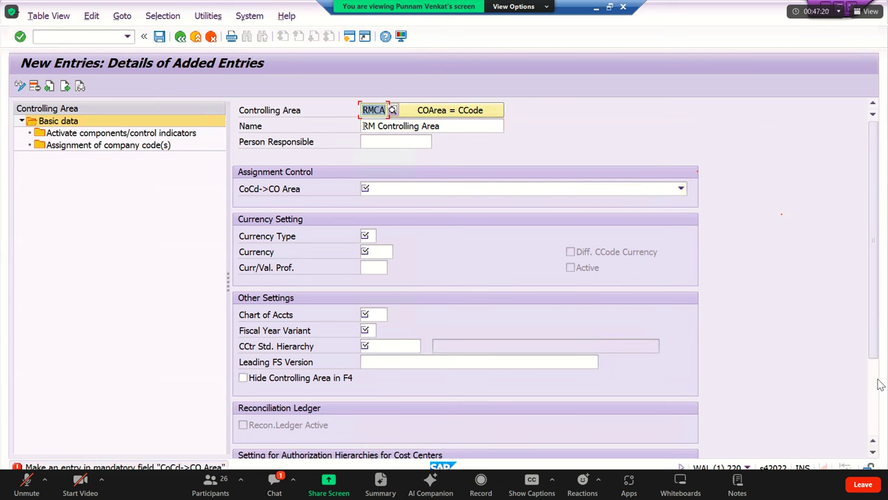
pyautogui.press('Tab')
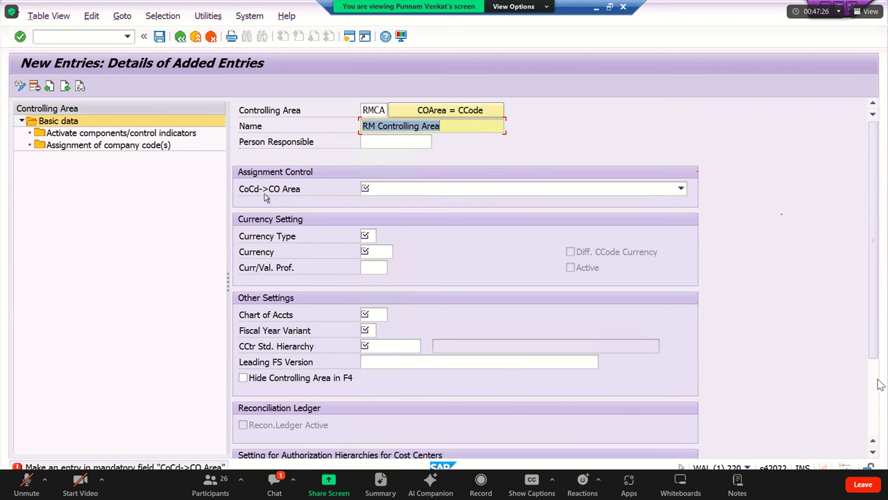
pyautogui.click(550, 189)
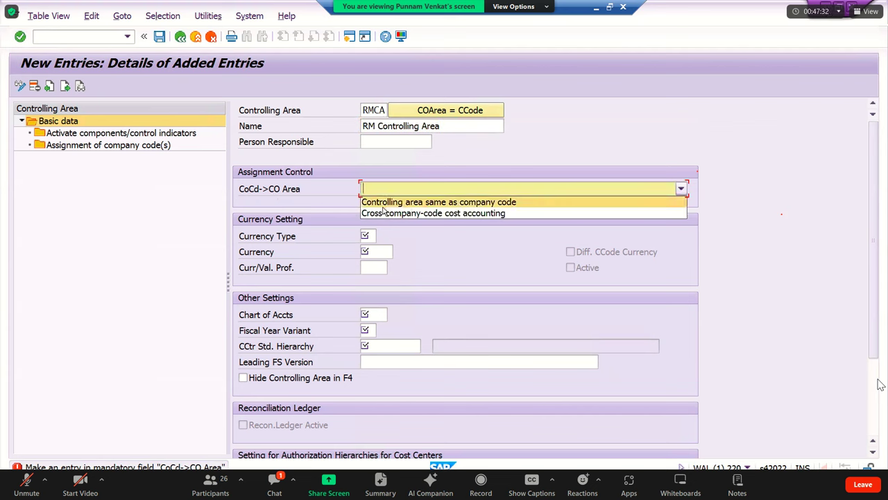
pyautogui.click(429, 206)
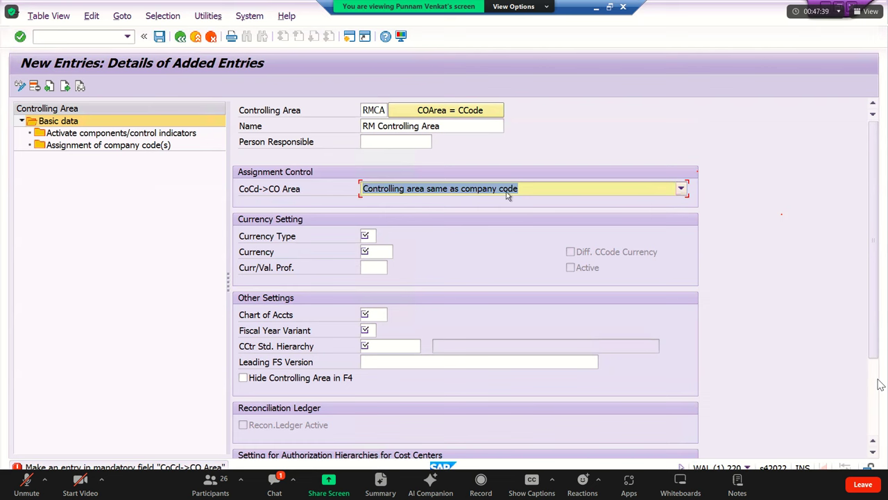
pyautogui.click(367, 236)
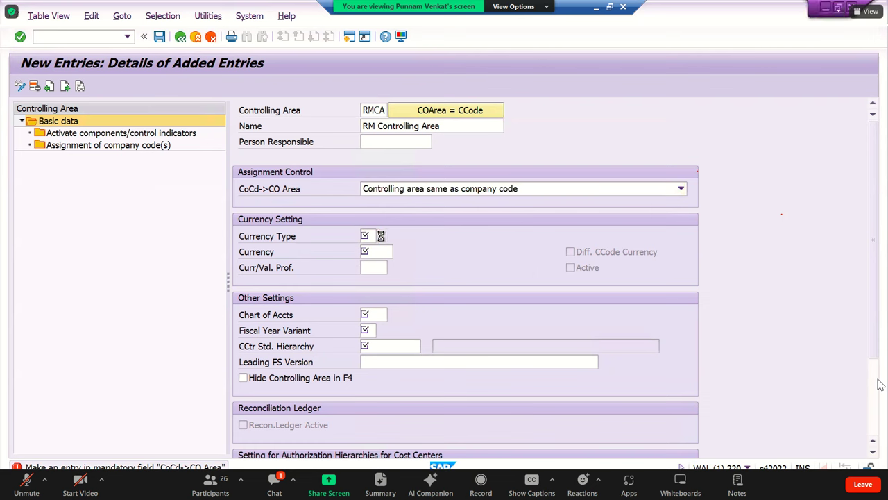
pyautogui.press('F4')
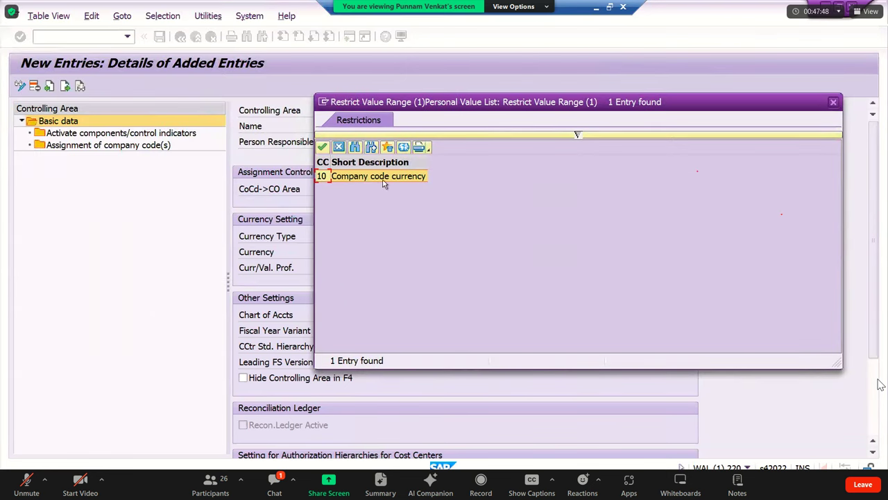
pyautogui.click(833, 102)
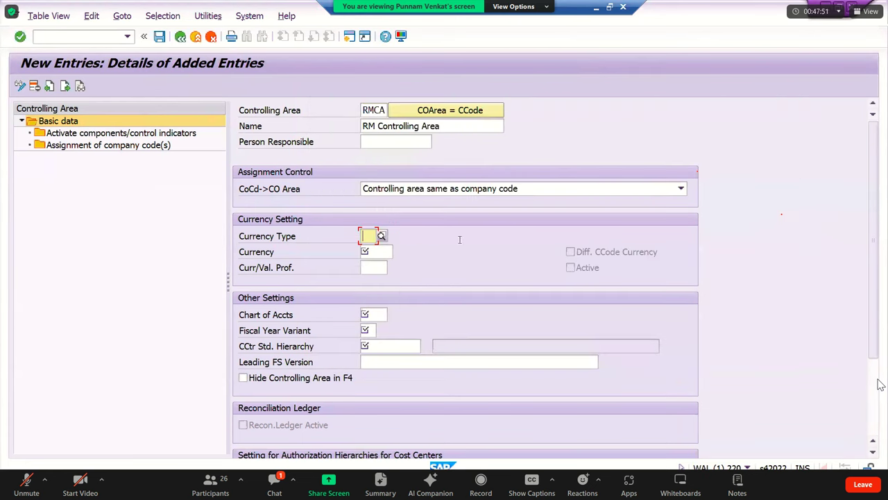
# Switch the assignment control to Cross-company-code cost accounting and check which currency types it offers
pyautogui.click(388, 191)
pyautogui.click(398, 213)
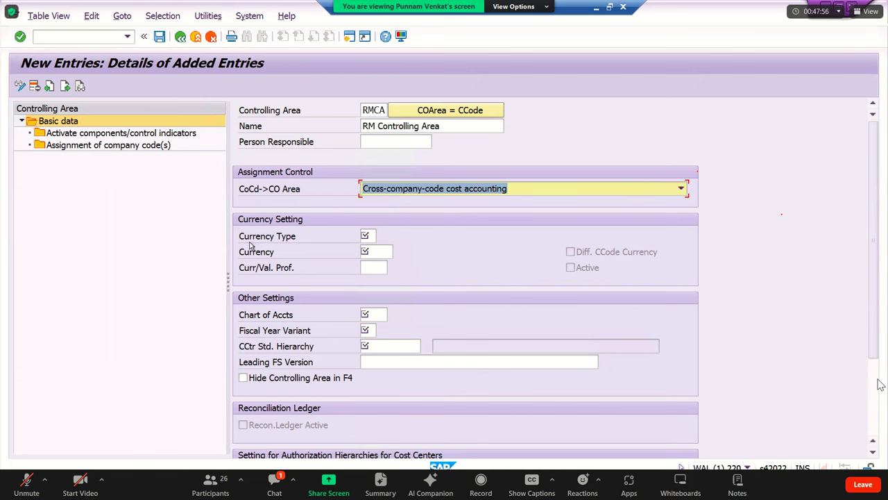
pyautogui.click(379, 237)
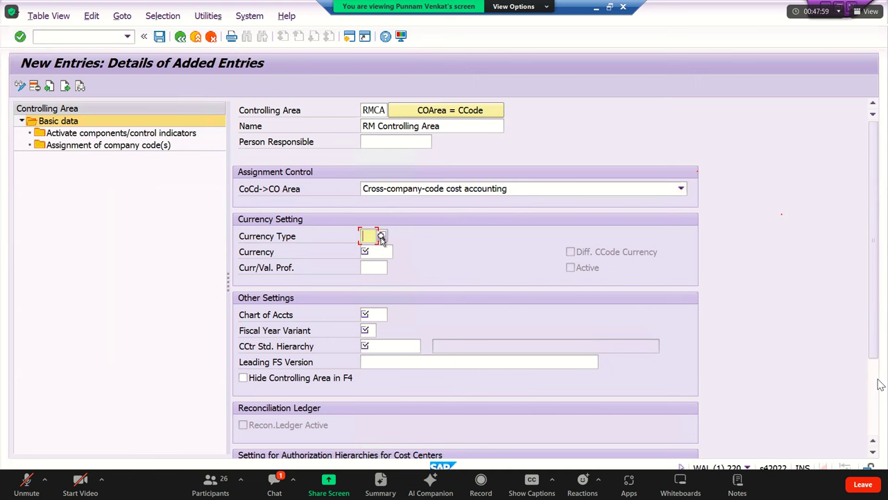
pyautogui.click(381, 236)
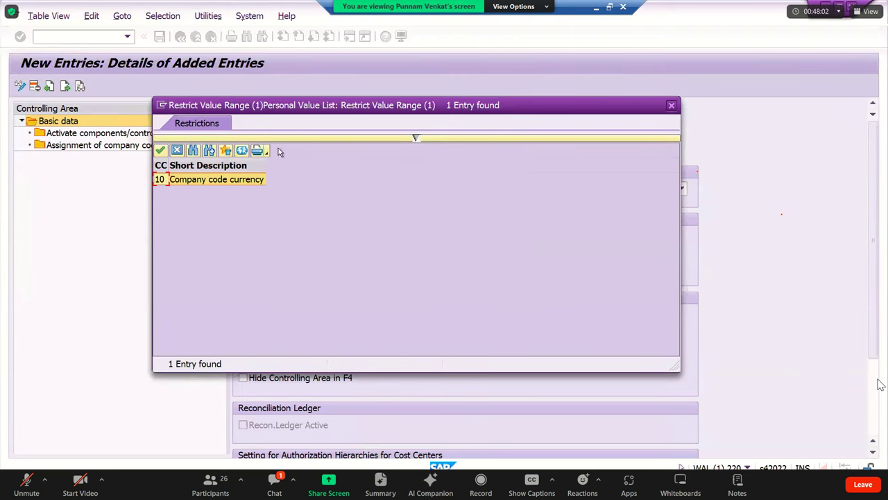
pyautogui.click(671, 106)
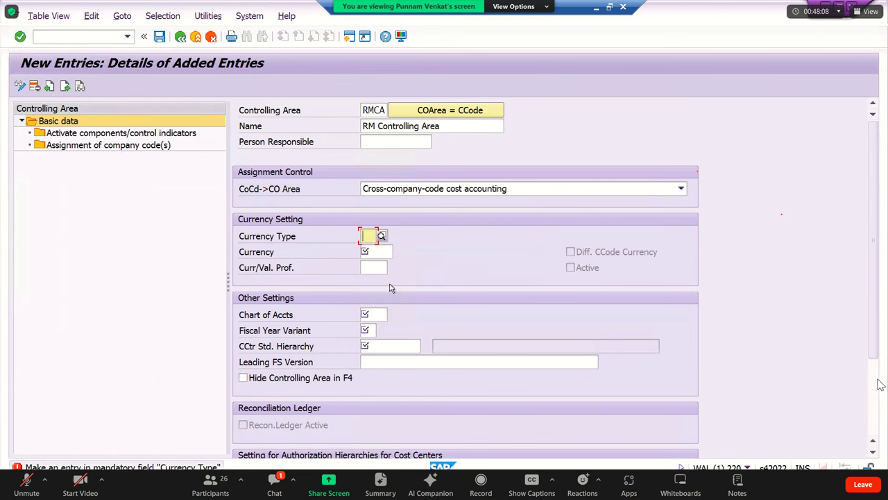
pyautogui.click(382, 237)
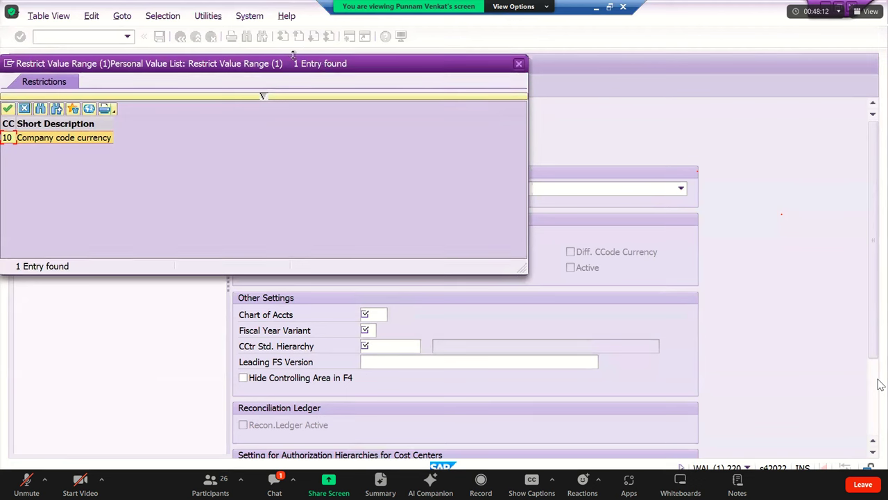
pyautogui.moveTo(245, 71); pyautogui.dragTo(512, 72)
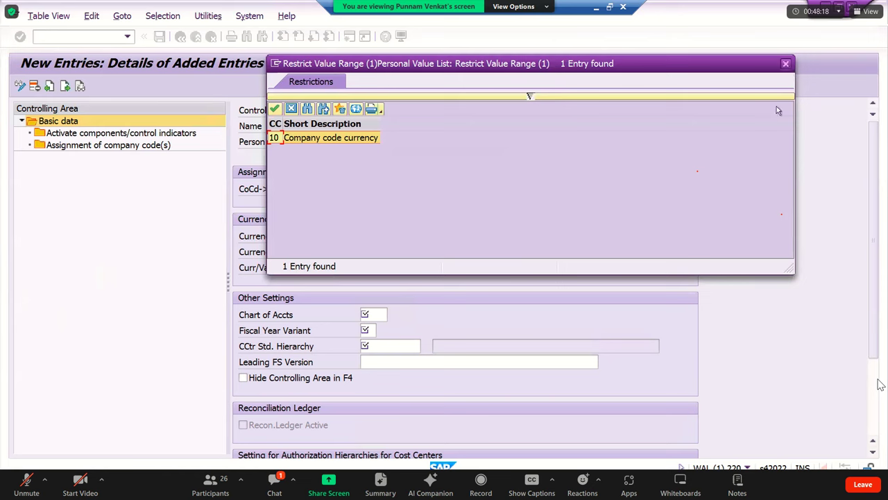
pyautogui.click(786, 64)
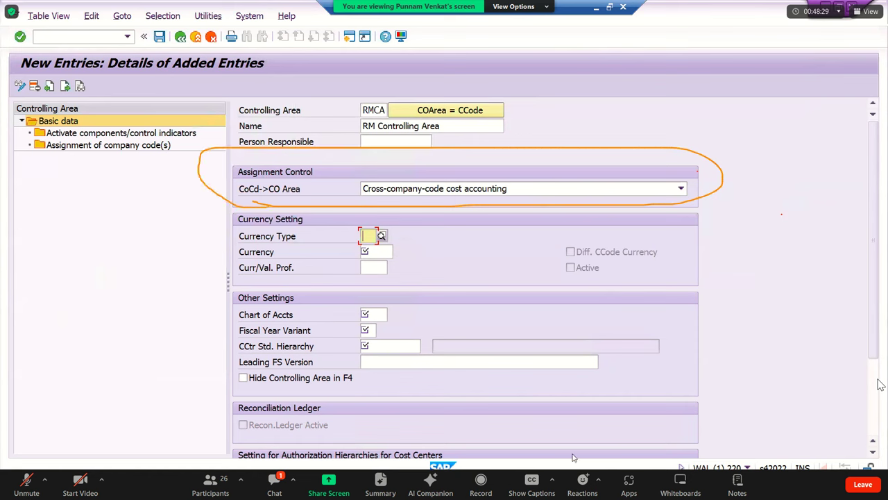
# Alternate the CoCd->CO Area setting between Controlling area same as company code and Cross-company-code cost accounting to compare both for RMCA
pyautogui.click(589, 190)
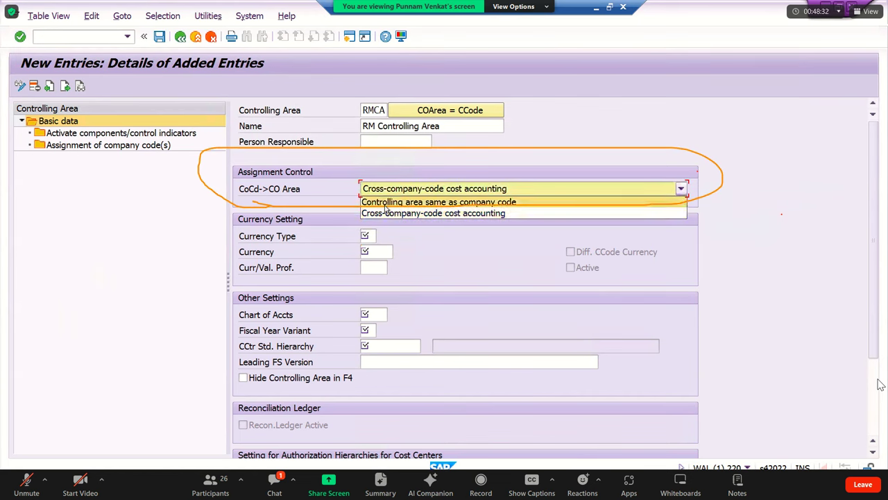
pyautogui.click(469, 203)
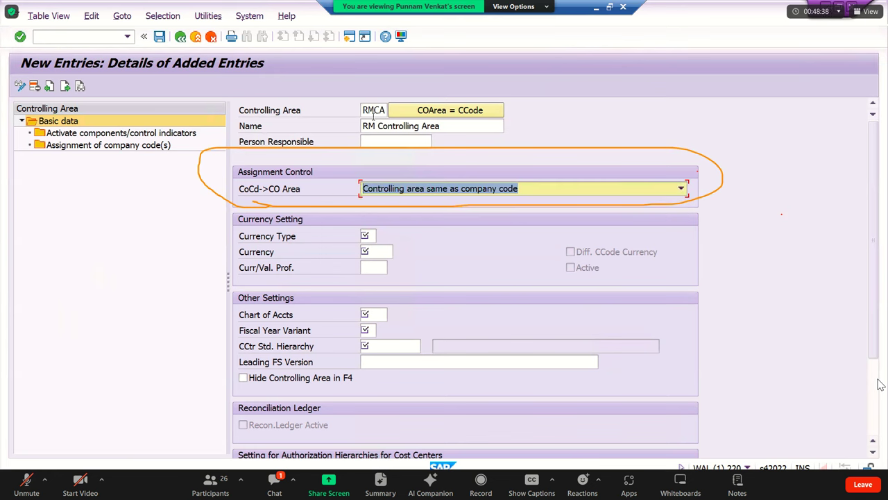
pyautogui.doubleClick(366, 109)
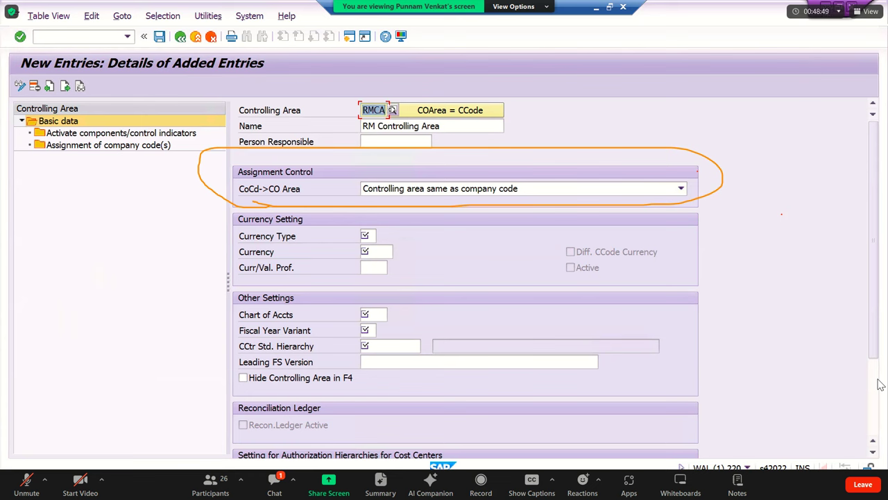
pyautogui.click(463, 194)
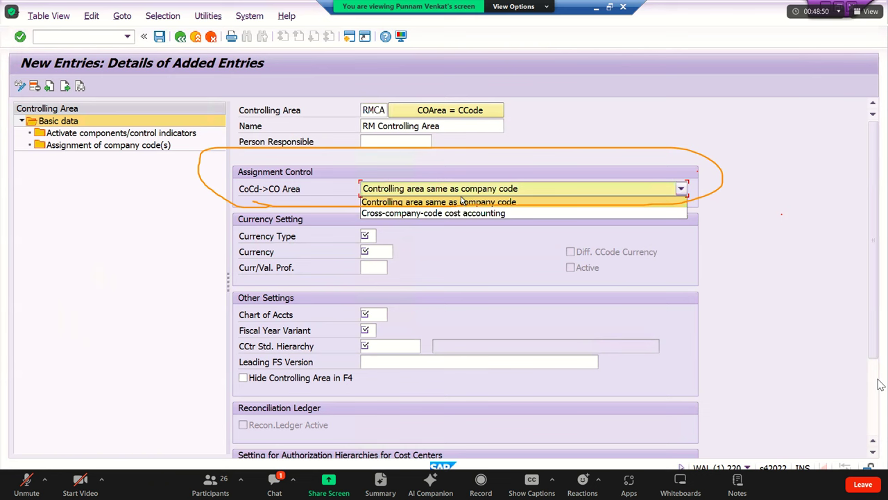
pyautogui.click(430, 213)
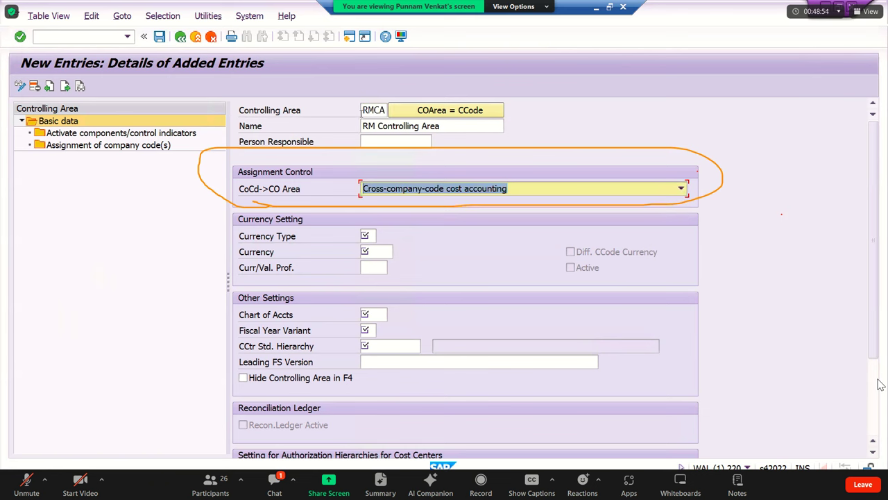
pyautogui.doubleClick(385, 111)
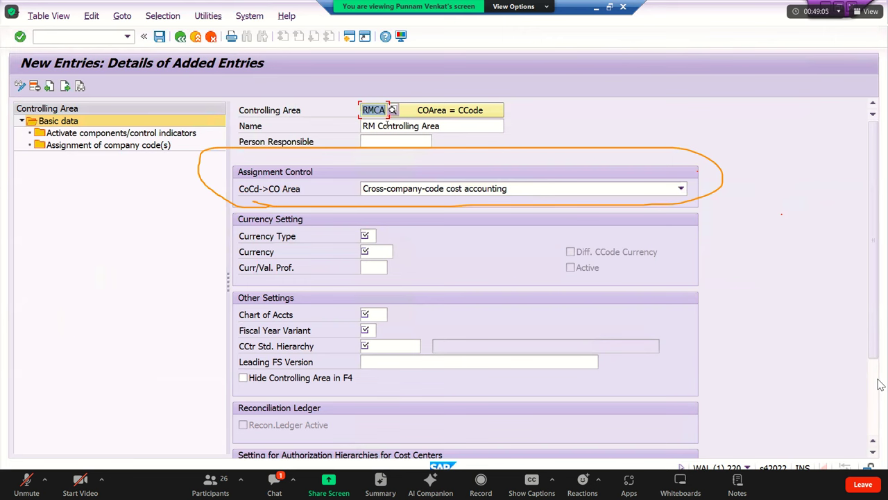
pyautogui.click(401, 193)
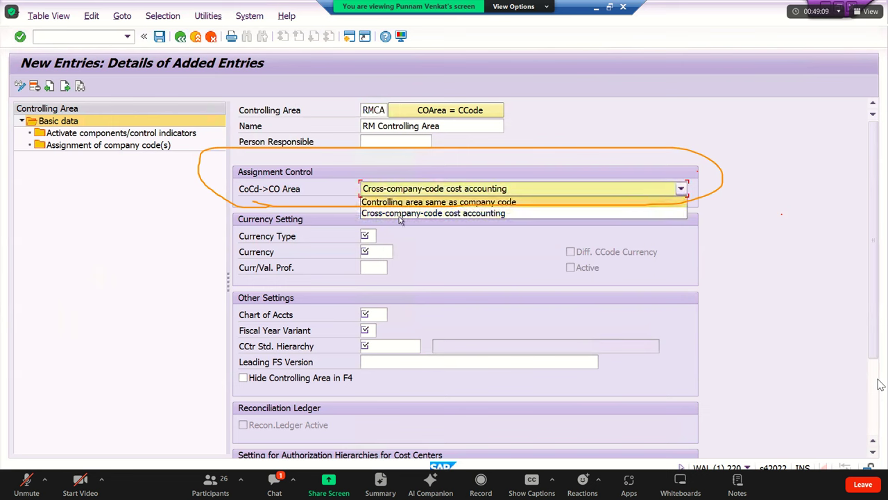
pyautogui.click(400, 213)
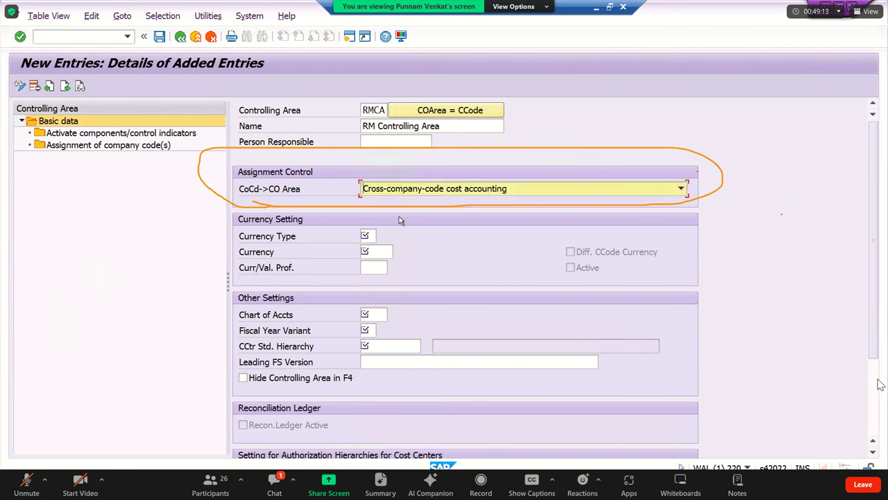
pyautogui.click(439, 194)
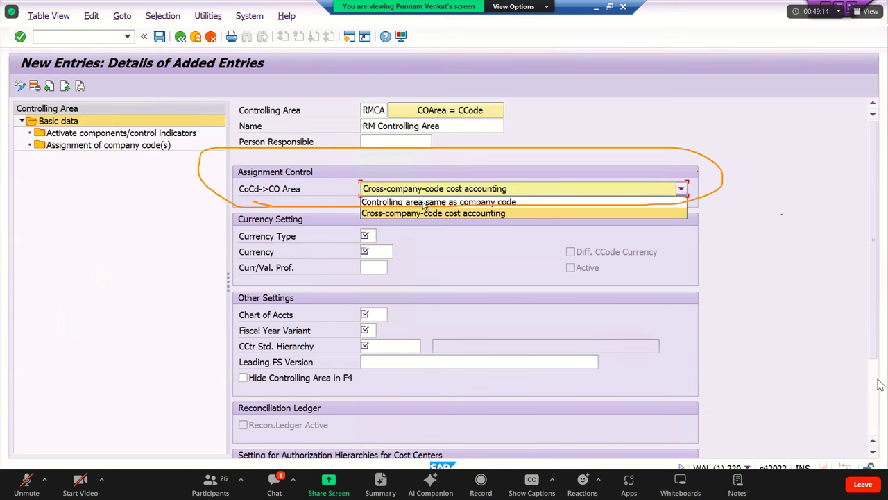
pyautogui.click(420, 202)
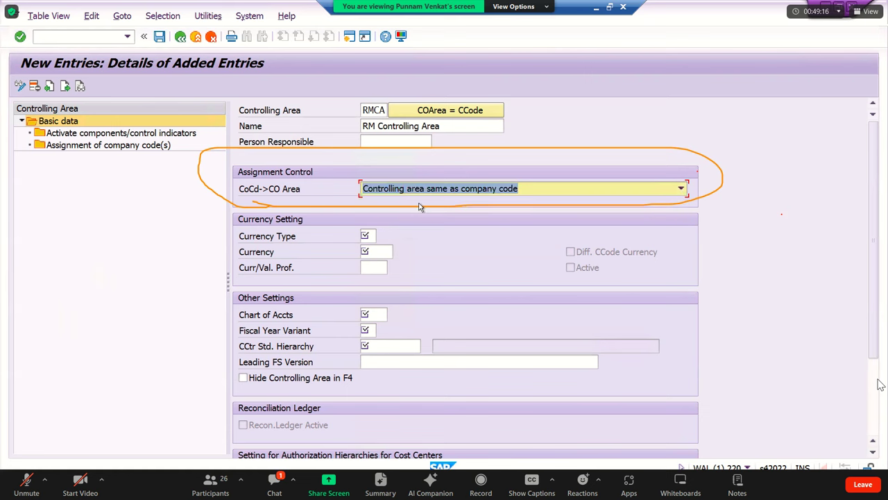
# Set the assignment control to Cross-company-code cost accounting, with currency type 10 (Company code currency) and currency INR
pyautogui.click(416, 192)
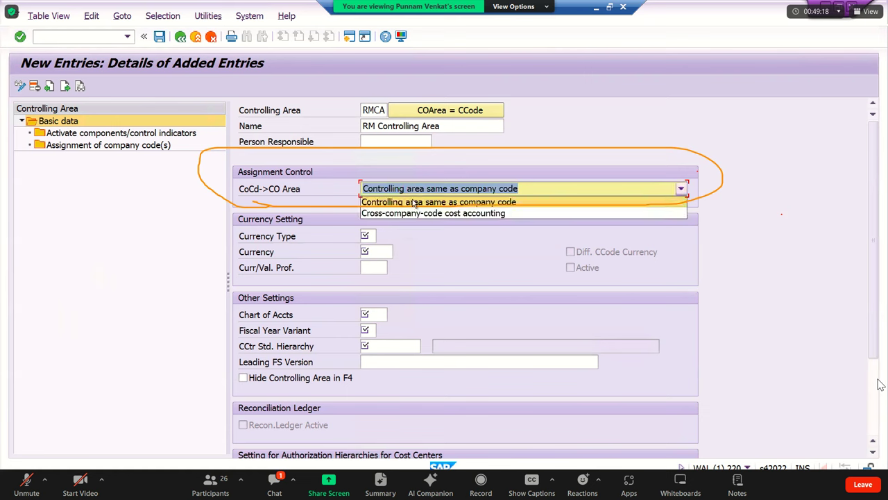
pyautogui.click(413, 213)
pyautogui.click(381, 237)
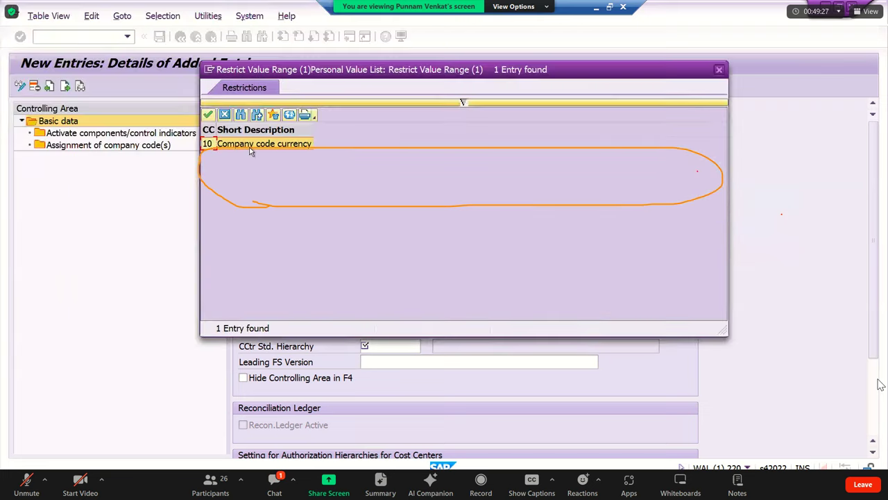
pyautogui.doubleClick(250, 146)
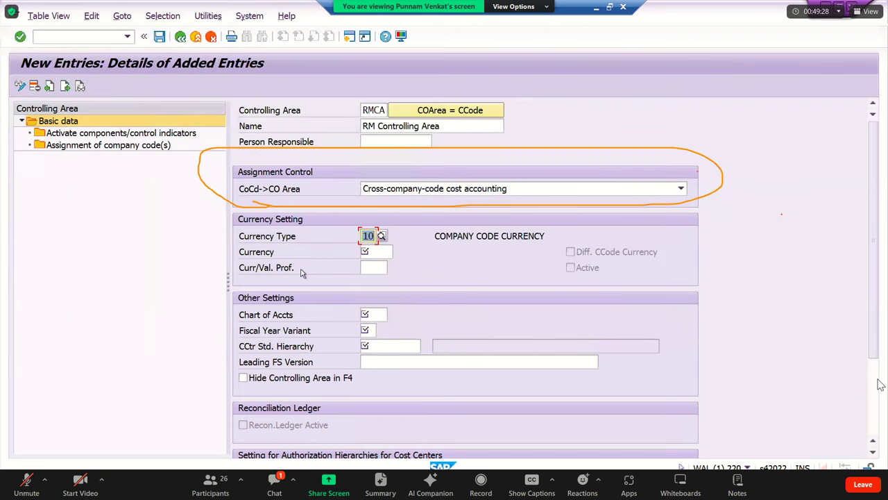
pyautogui.click(376, 254)
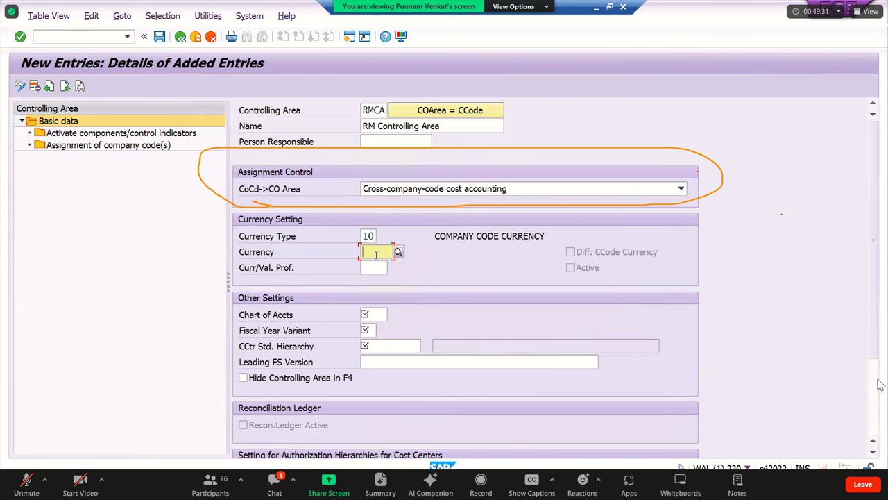
pyautogui.write('INR')
pyautogui.press('Tab')
pyautogui.press('Tab')
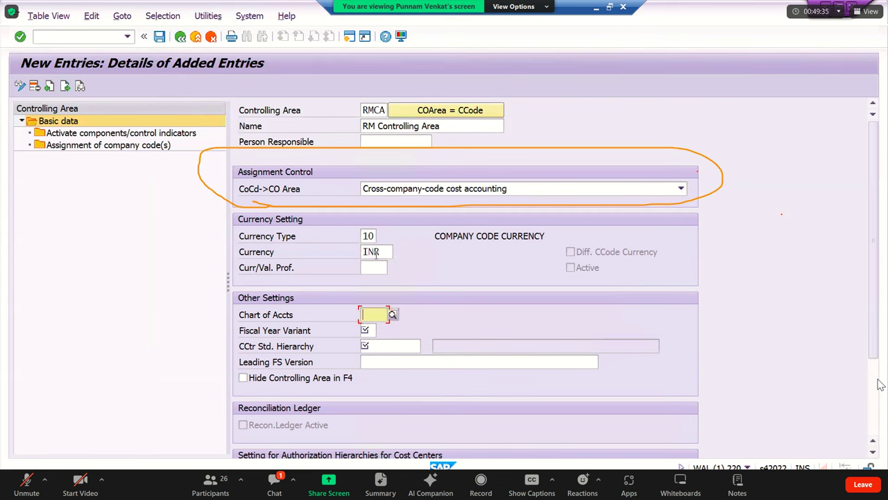
# Assign chart of accounts RMOC and fiscal year variant R2 to the controlling area
pyautogui.write('RMOC')
pyautogui.press('Tab')
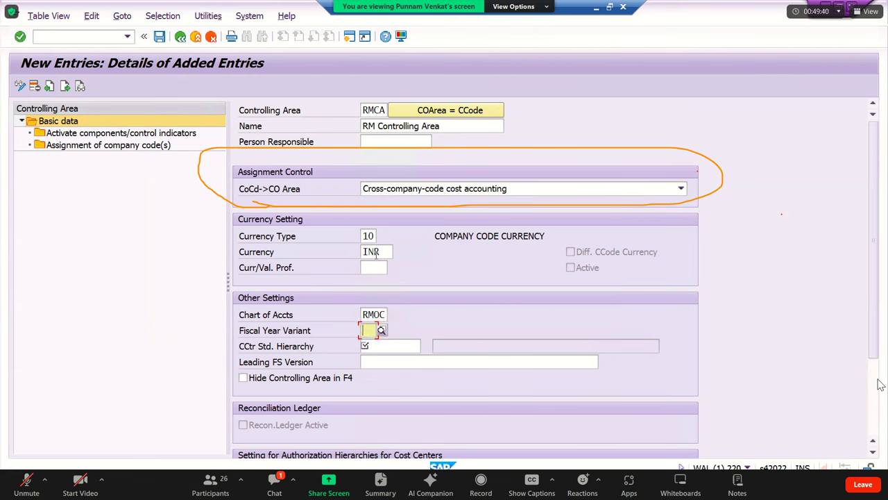
pyautogui.write('R')
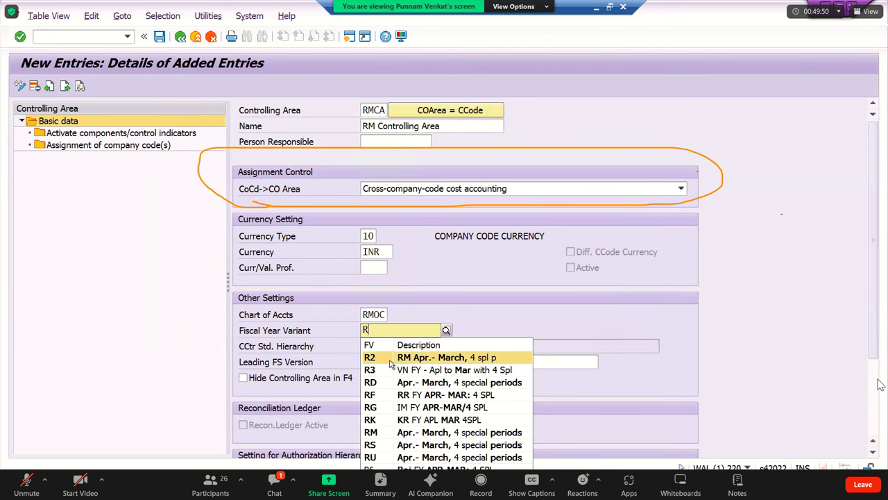
pyautogui.click(390, 363)
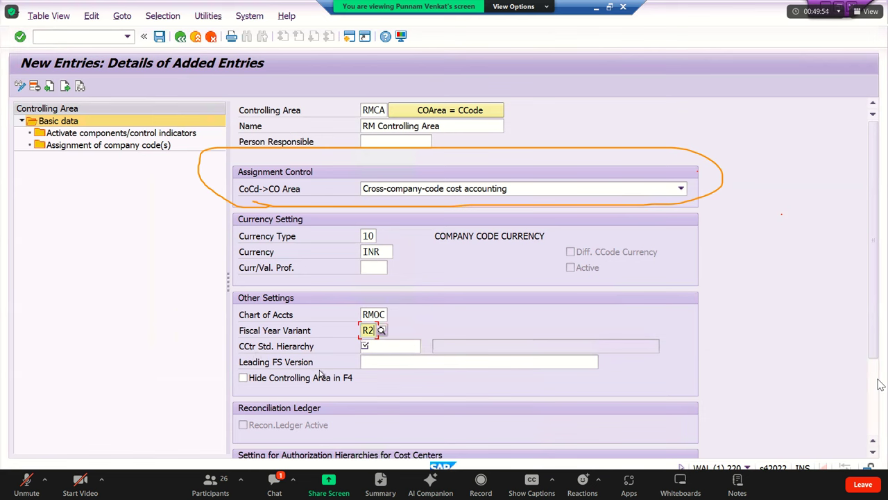
# Enter RMCA_COST as the cost center standard hierarchy and have the system create it
pyautogui.click(370, 349)
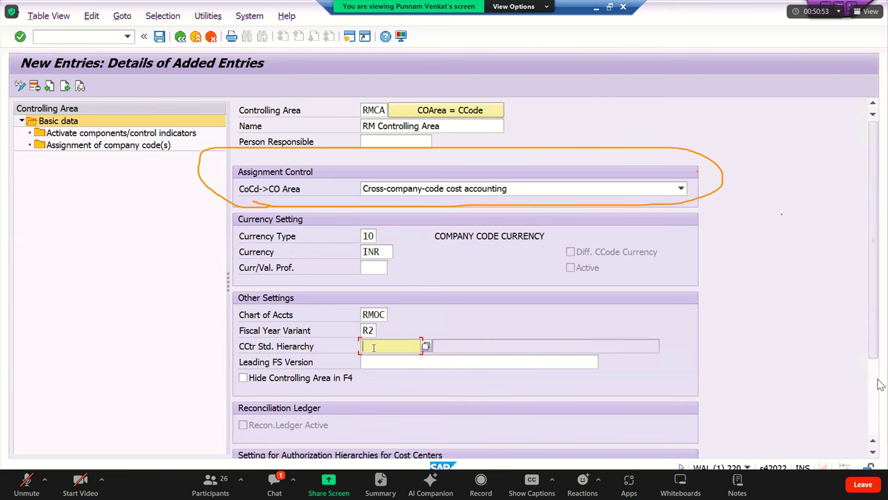
pyautogui.write('RMCA_COST')
pyautogui.press('Return')
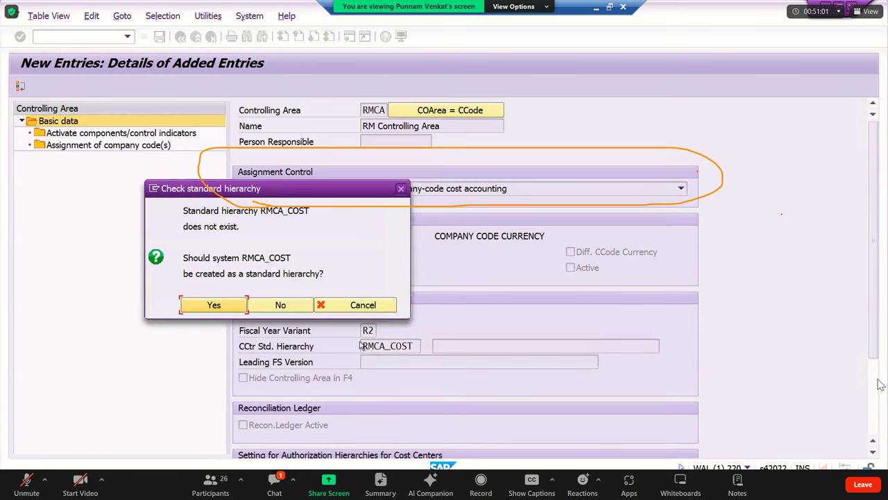
pyautogui.click(201, 307)
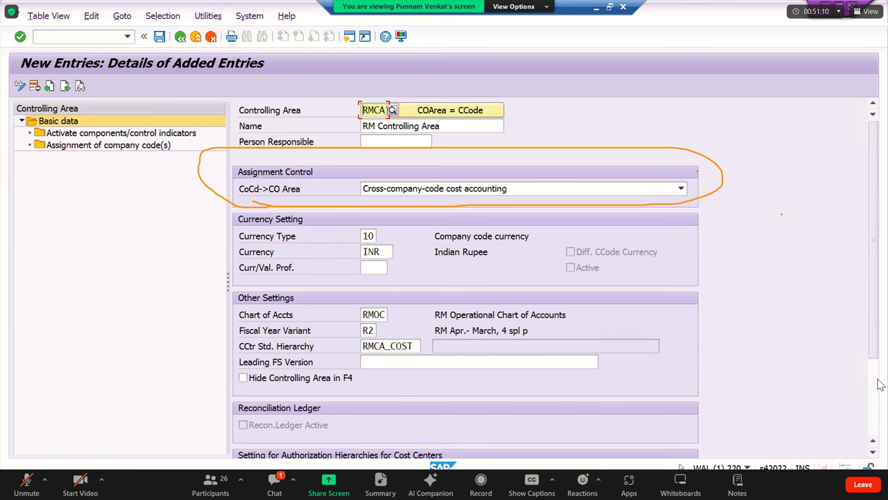
# Switch the CoCd->CO Area assignment control to Controlling area same as company code and back to Cross-company-code cost accounting
pyautogui.press('Tab')
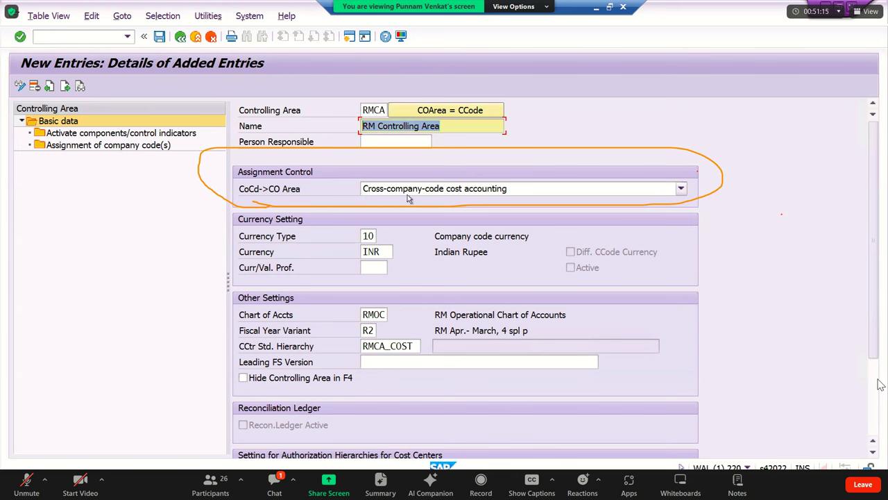
pyautogui.click(456, 192)
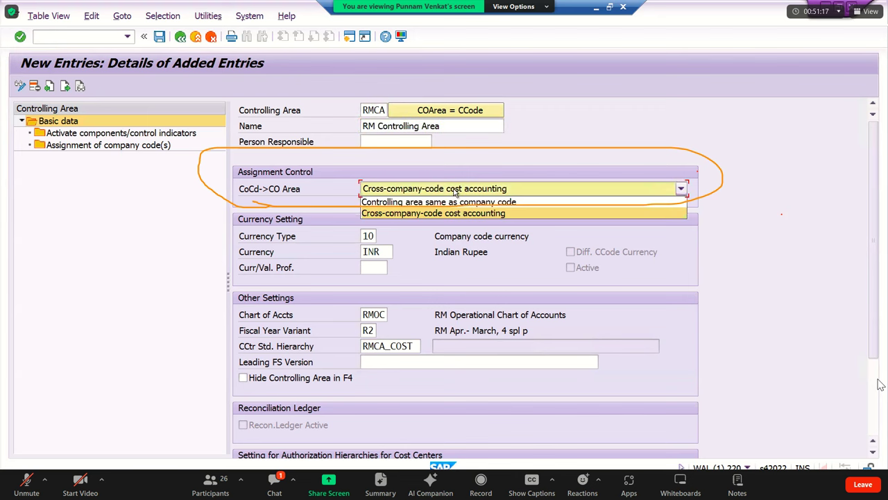
pyautogui.click(458, 217)
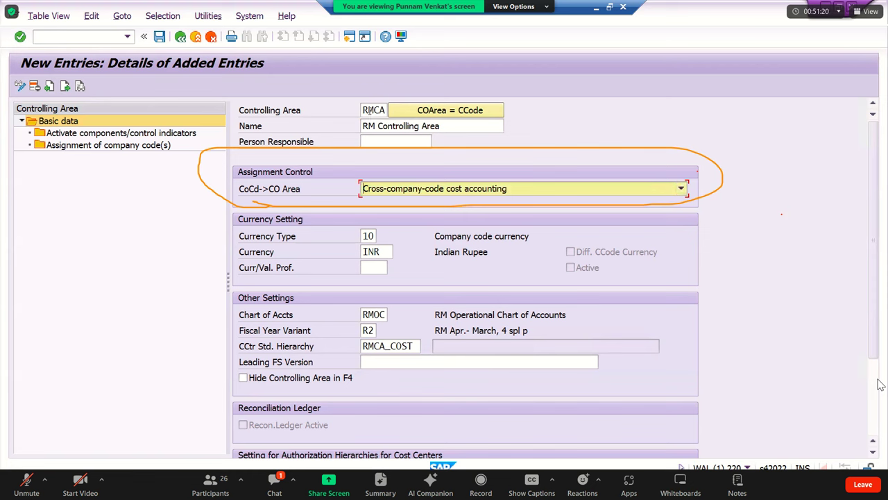
pyautogui.click(398, 191)
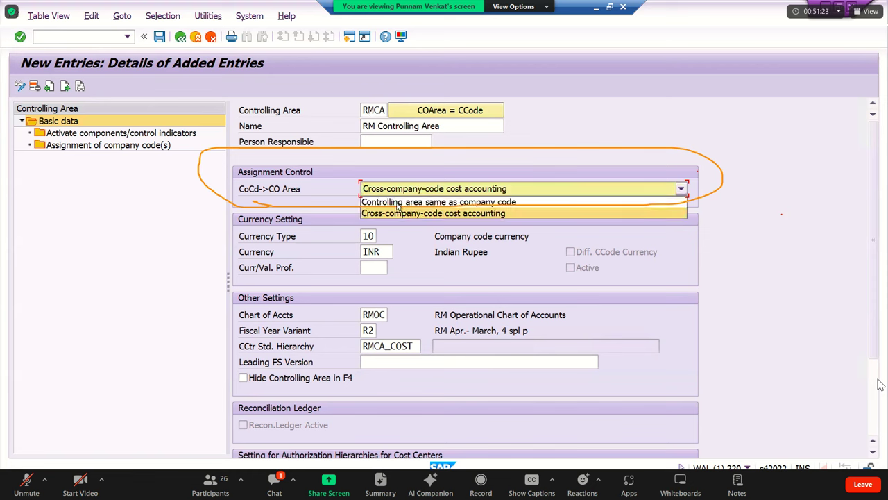
pyautogui.click(399, 202)
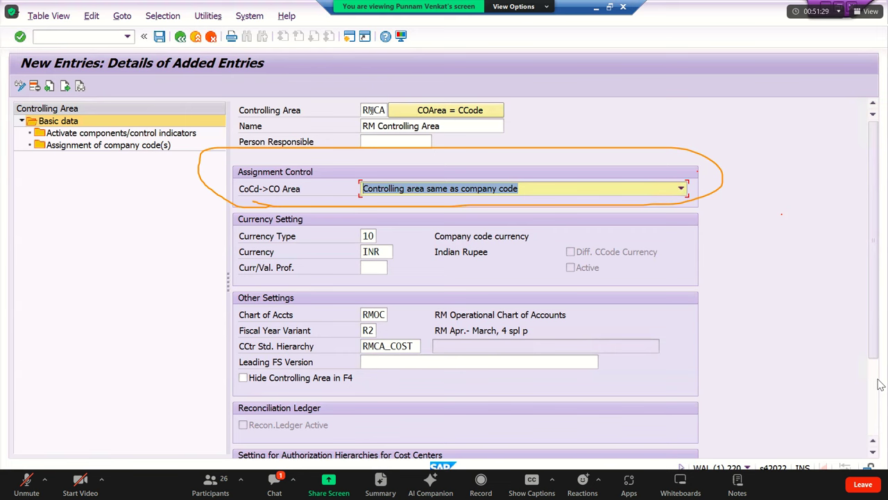
pyautogui.click(416, 195)
pyautogui.click(411, 213)
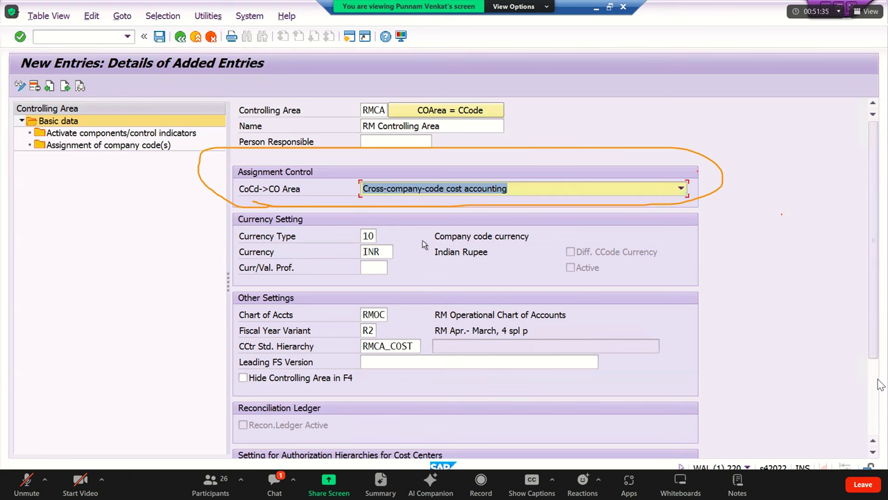
# Review the currency, chart of accounts, fiscal year variant and cost center standard hierarchy entered for controlling area RMCA
pyautogui.click(437, 236)
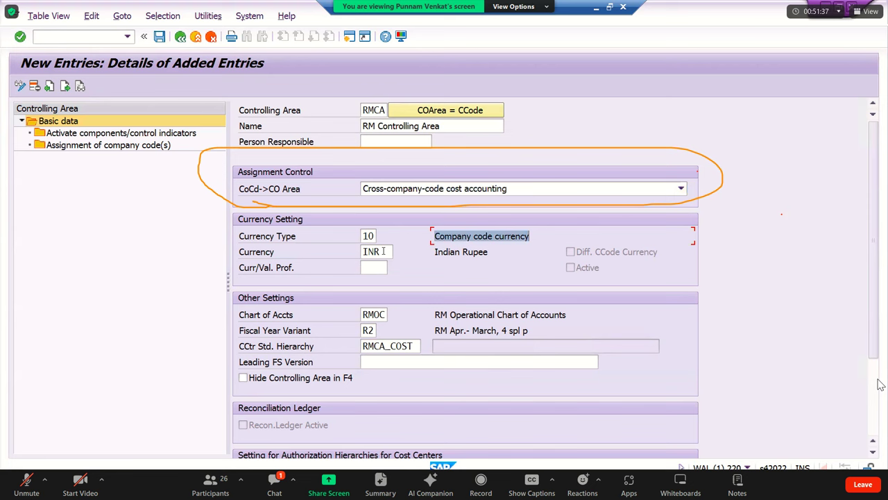
pyautogui.click(384, 251)
pyautogui.click(535, 256)
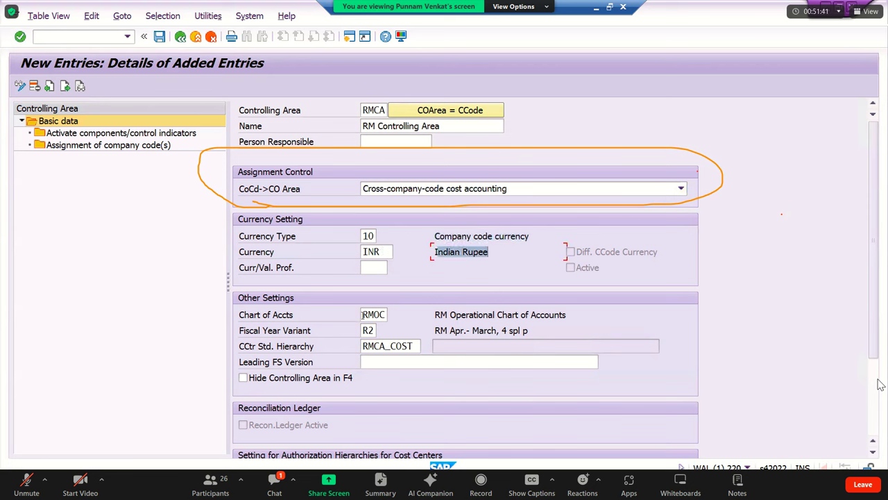
pyautogui.click(375, 314)
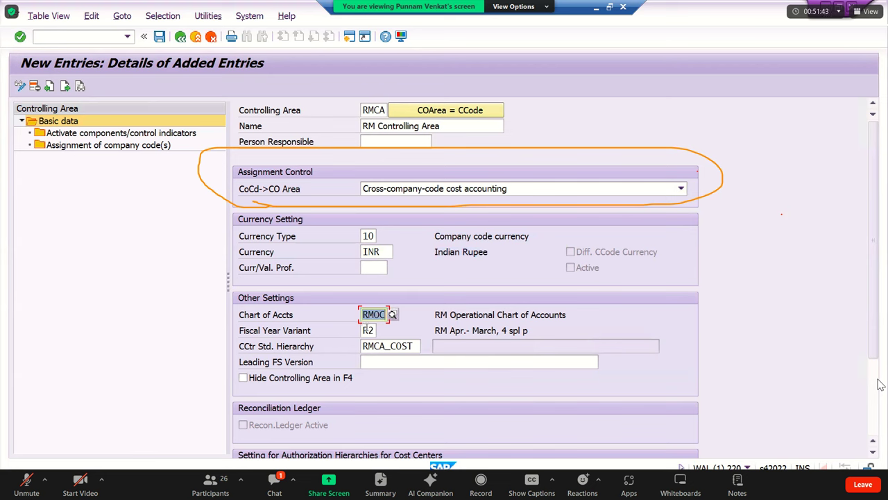
pyautogui.click(367, 328)
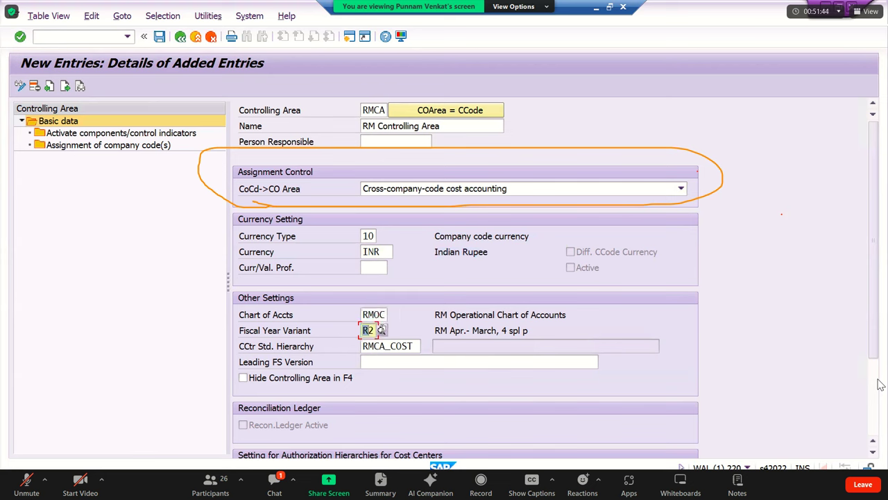
pyautogui.click(411, 346)
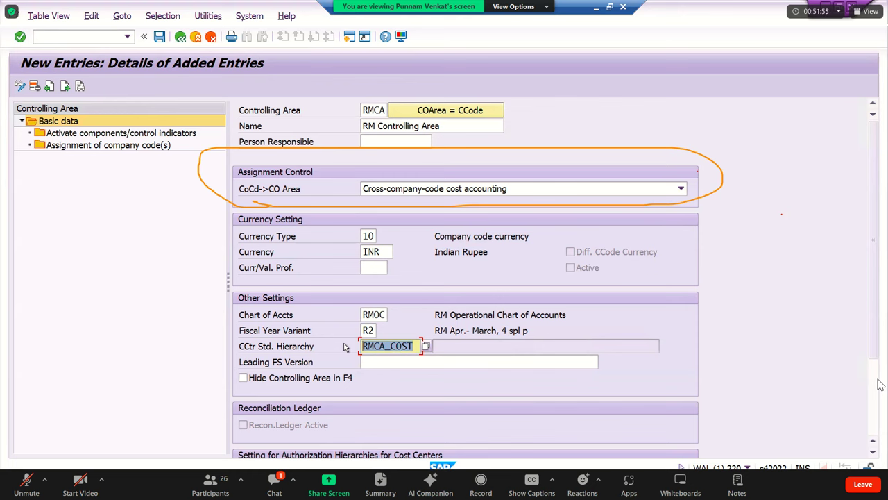
pyautogui.press('Return')
pyautogui.click(235, 310)
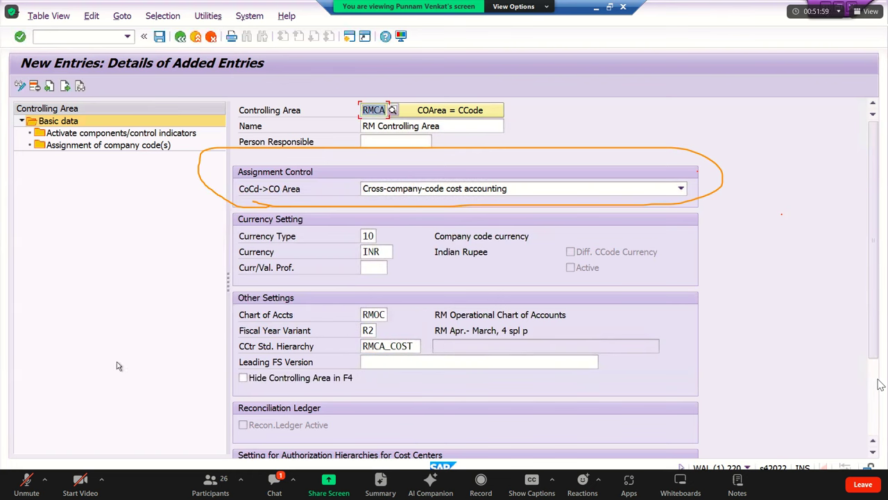
# Have RMCA_COST created as the standard hierarchy and assign company codes RM11 and RM12 to controlling area RMCA
pyautogui.click(66, 145)
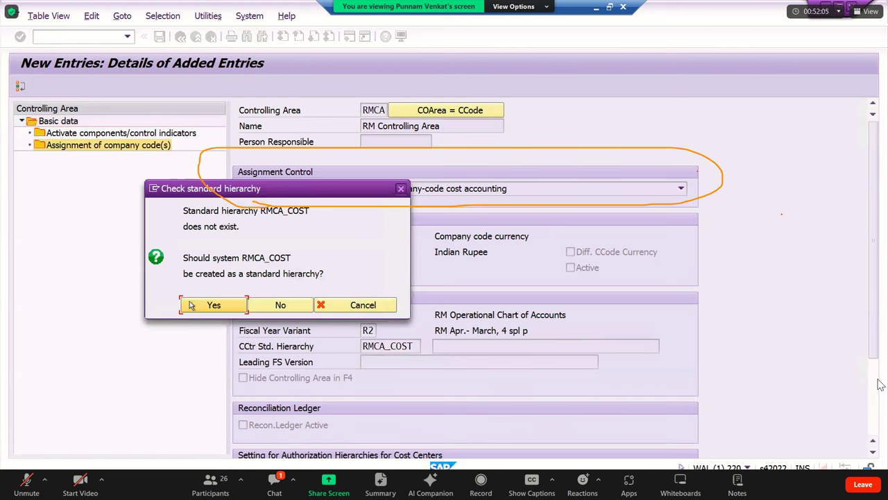
pyautogui.click(195, 307)
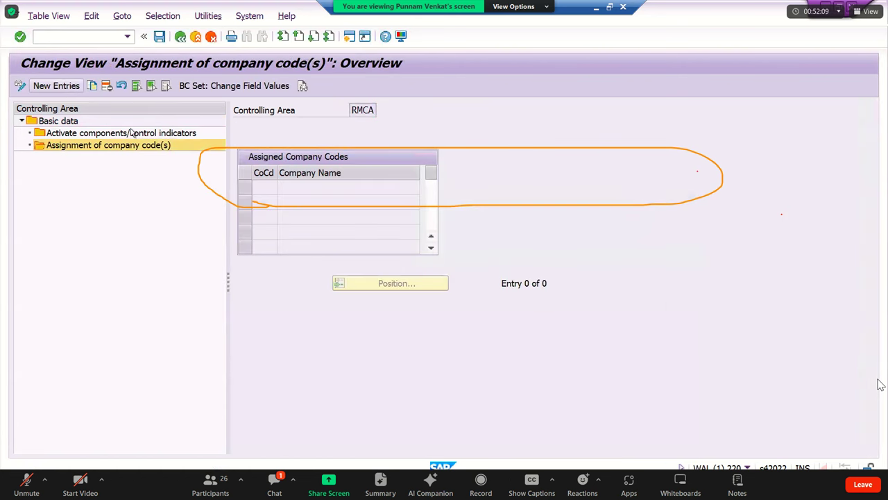
pyautogui.click(65, 89)
pyautogui.write('RM11')
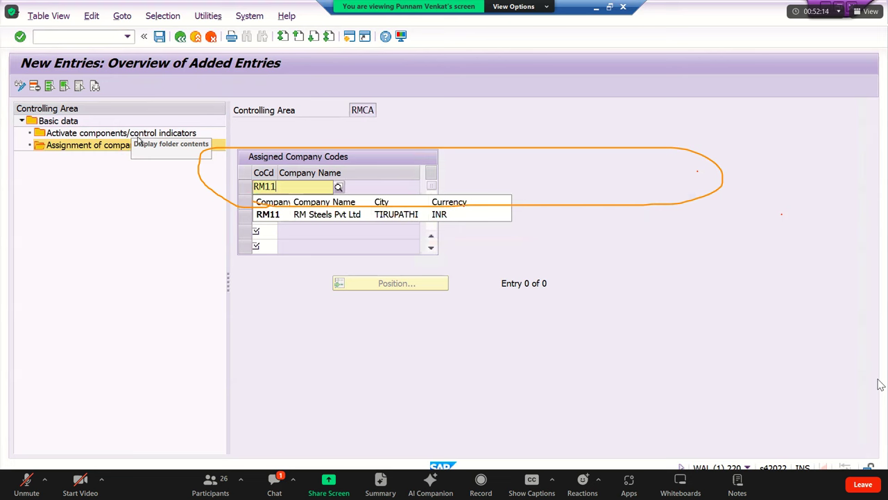
pyautogui.press('Return')
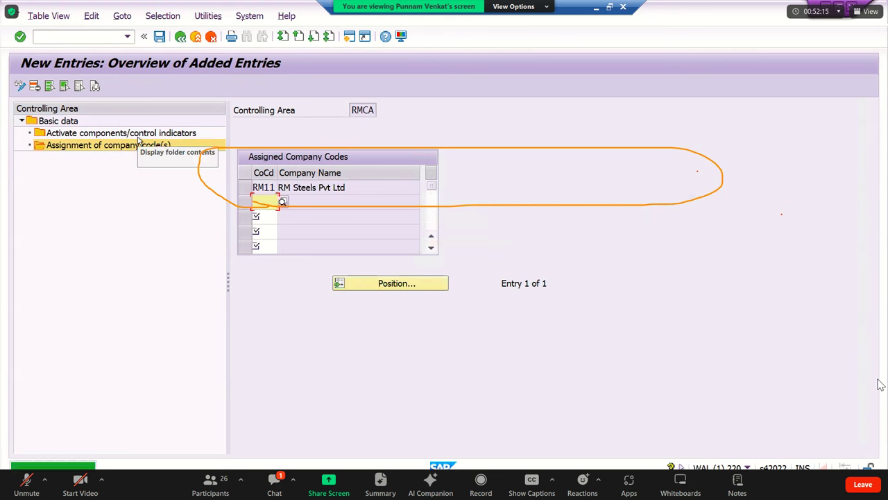
pyautogui.write('RM12')
pyautogui.press('Return')
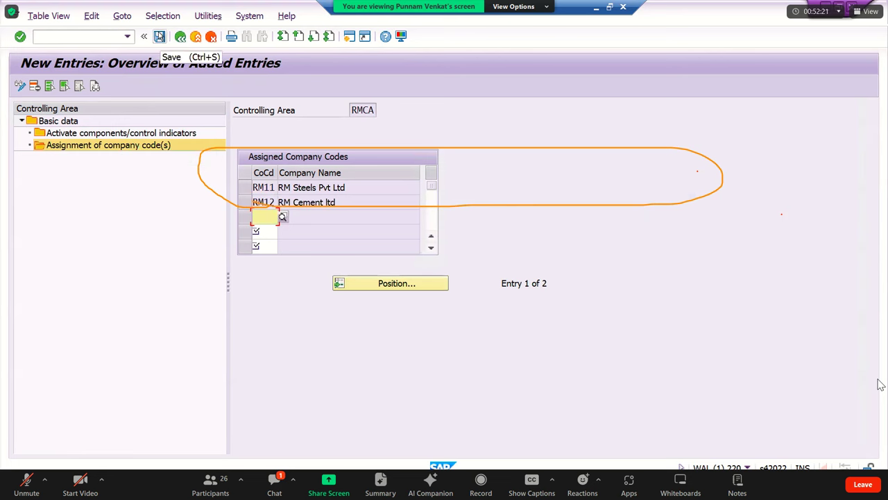
# Save the controlling area with its company code assignments to customizing request WALK904546 and close the message log
pyautogui.click(161, 36)
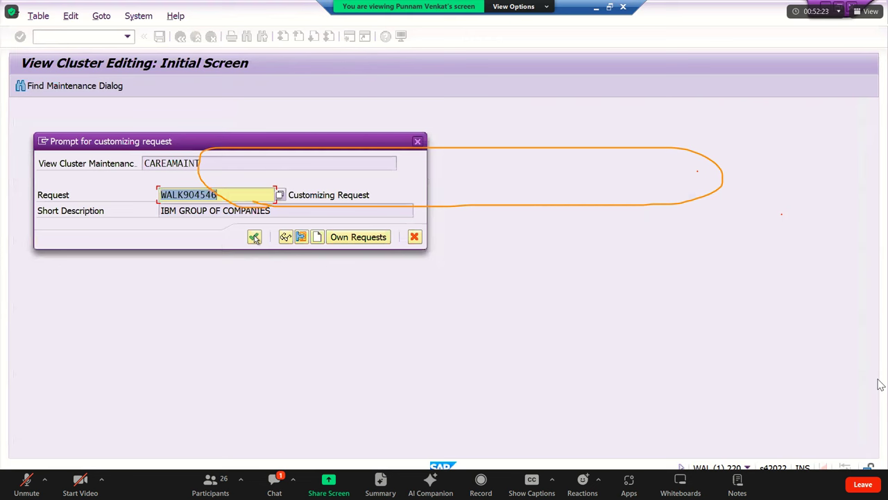
pyautogui.click(255, 236)
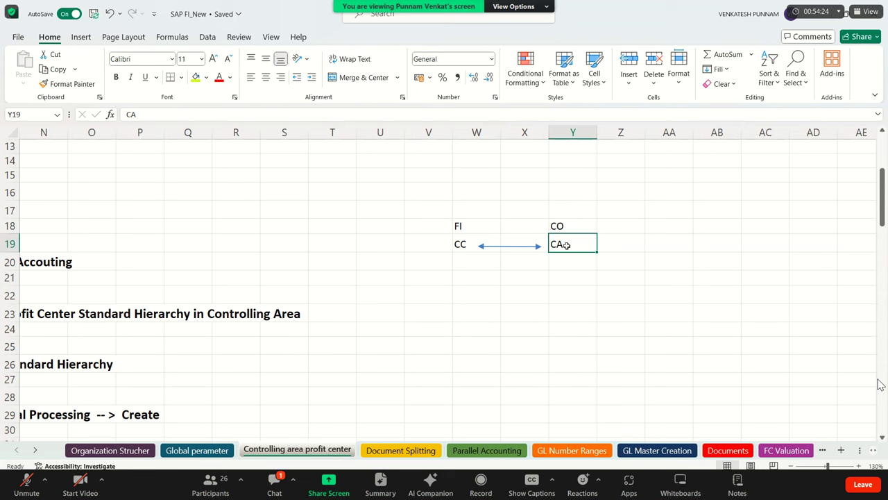
pyautogui.moveTo(625, 464)
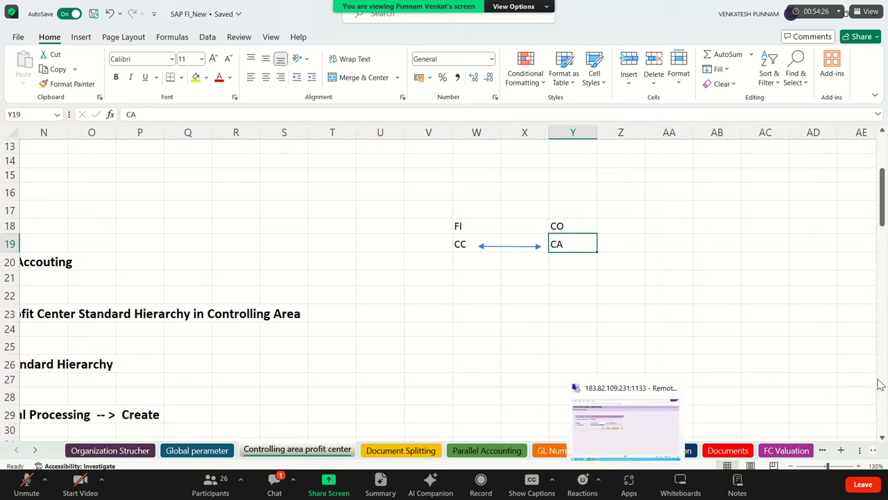
pyautogui.click(624, 436)
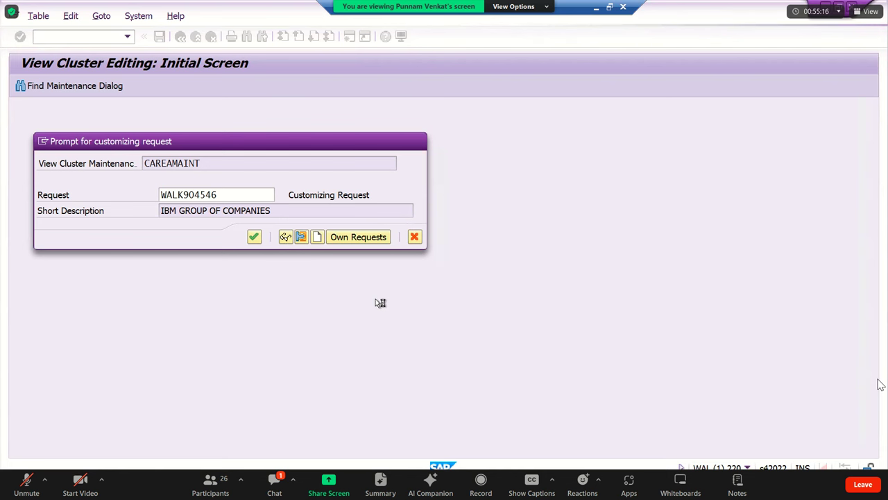
pyautogui.press('Return')
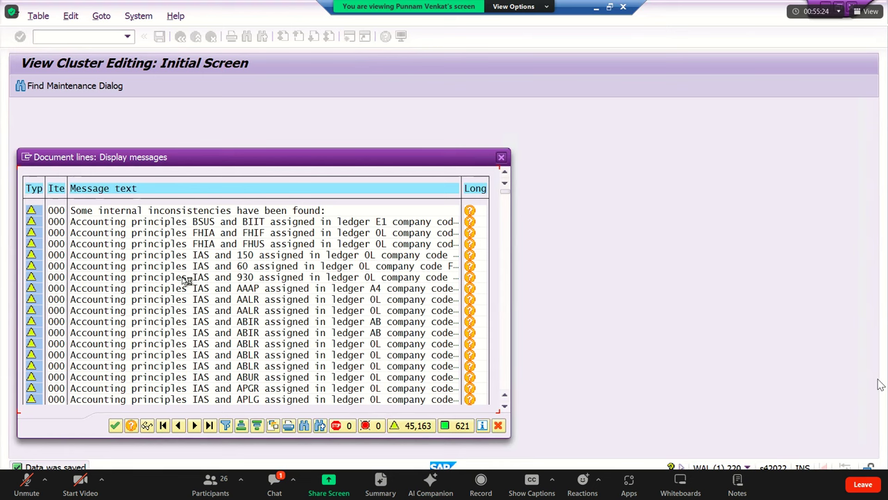
pyautogui.click(115, 428)
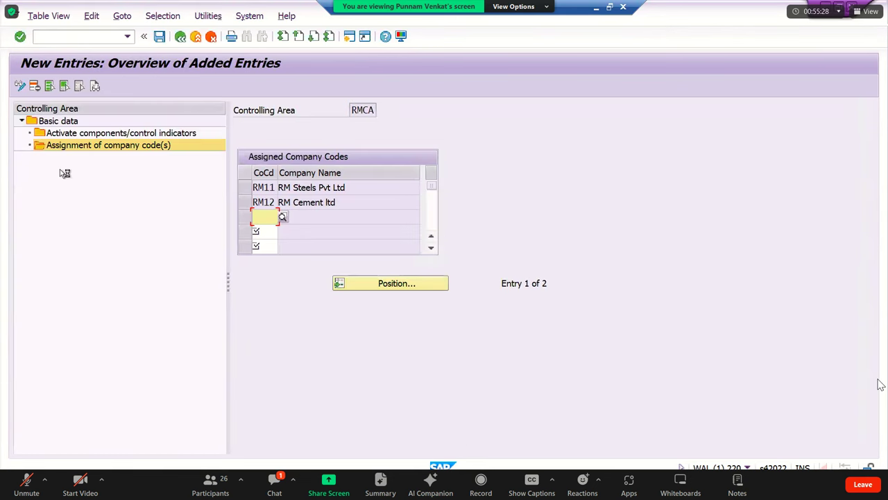
# Add a component activation entry for fiscal year 2024 with cost centers set to Component active and AA: Activity Type enabled
pyautogui.doubleClick(87, 136)
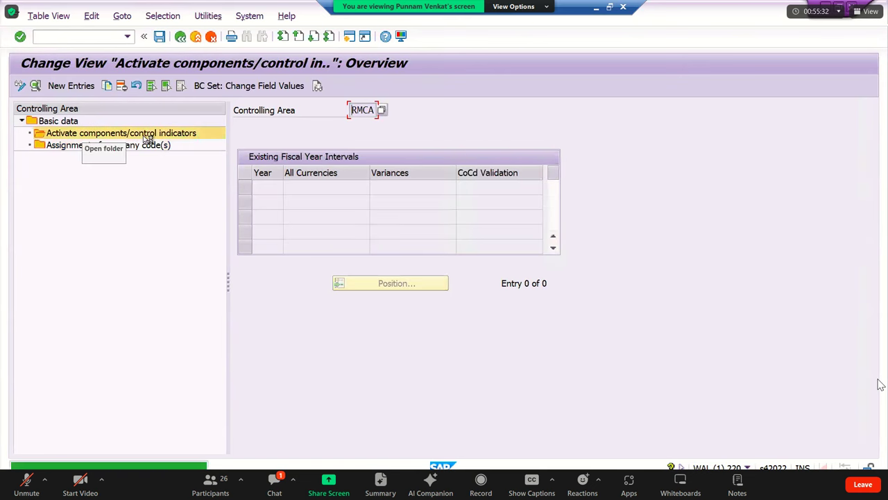
pyautogui.click(77, 87)
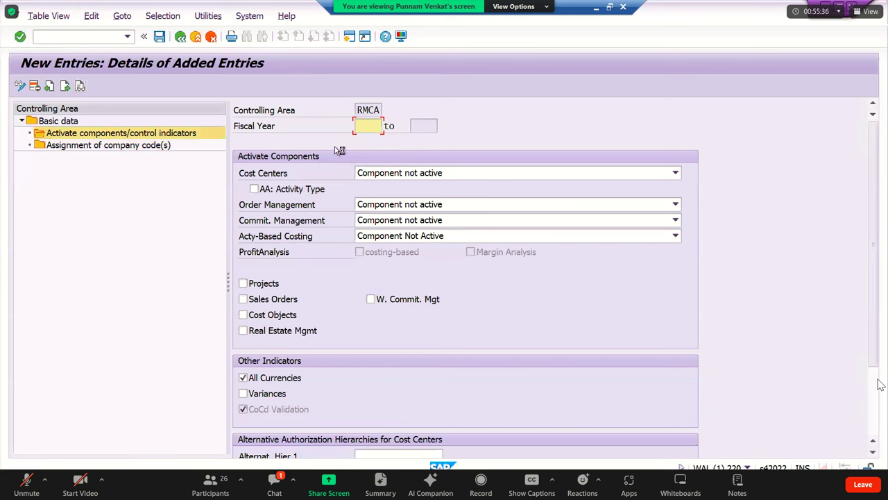
pyautogui.write('2024')
pyautogui.click(420, 175)
pyautogui.click(420, 197)
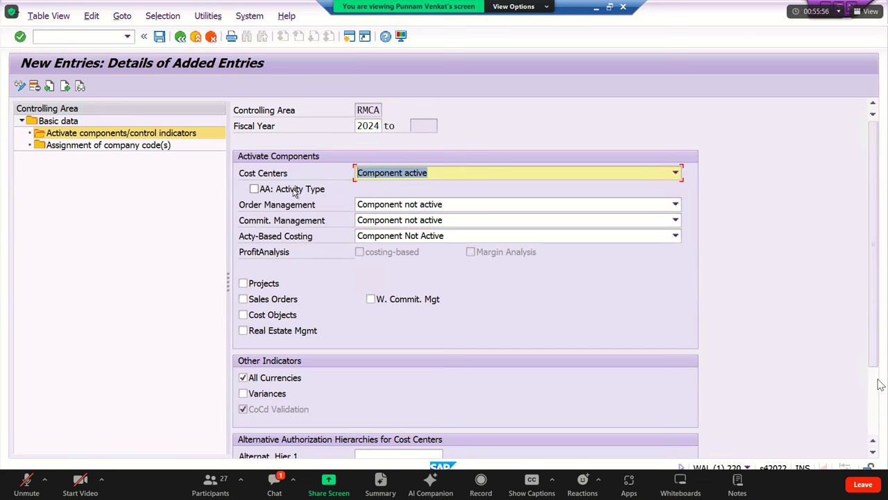
pyautogui.click(254, 189)
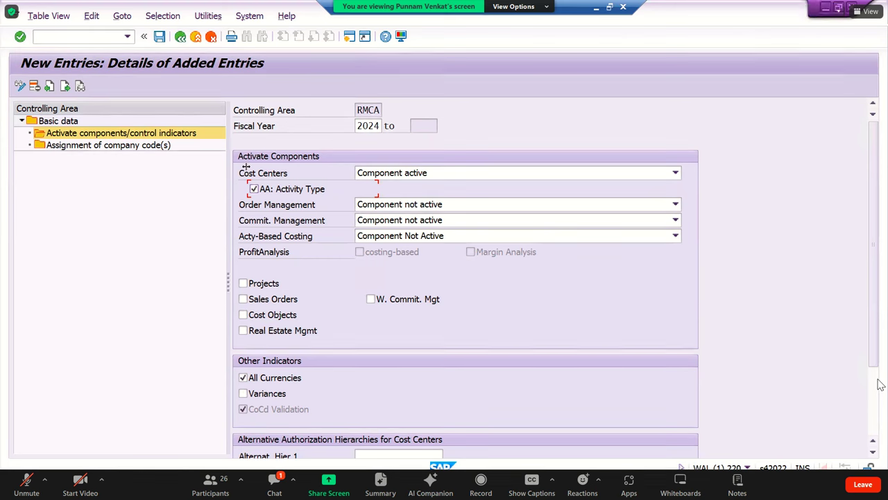
# Set Order Management to Component active and Commit. Management to Components active
pyautogui.click(388, 203)
pyautogui.click(389, 204)
pyautogui.click(392, 228)
pyautogui.click(395, 219)
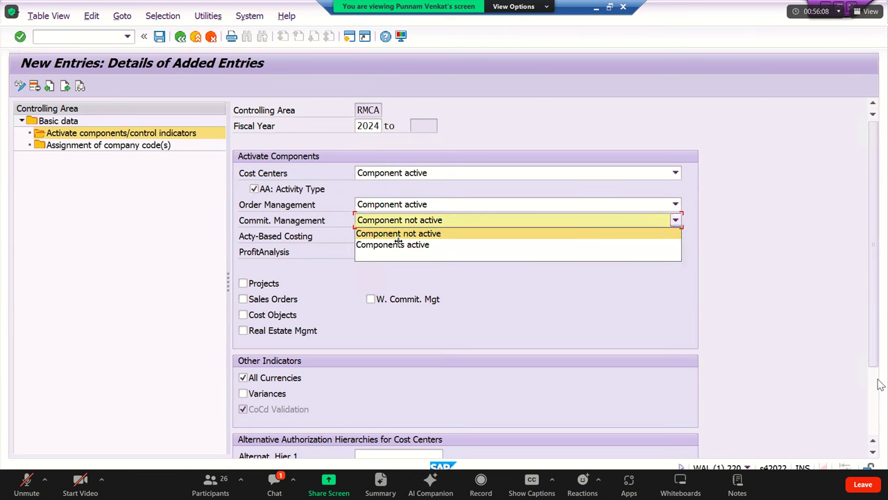
pyautogui.click(396, 245)
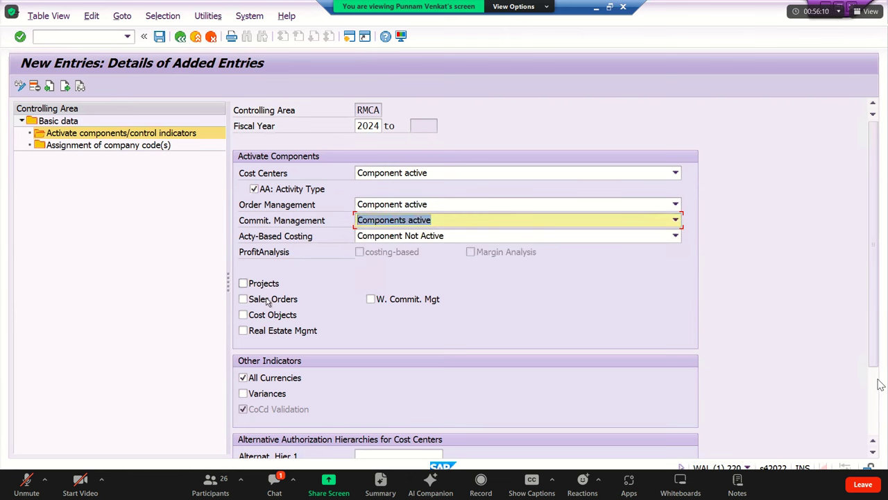
# Enable the Projects, Sales Orders and Cost Objects components and save the control indicators
pyautogui.click(243, 283)
pyautogui.click(243, 299)
pyautogui.click(243, 314)
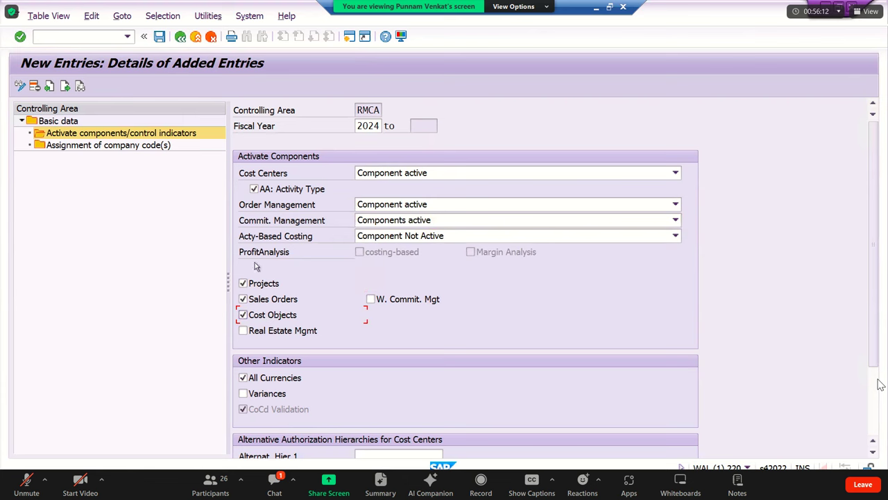
pyautogui.click(161, 38)
pyautogui.click(382, 411)
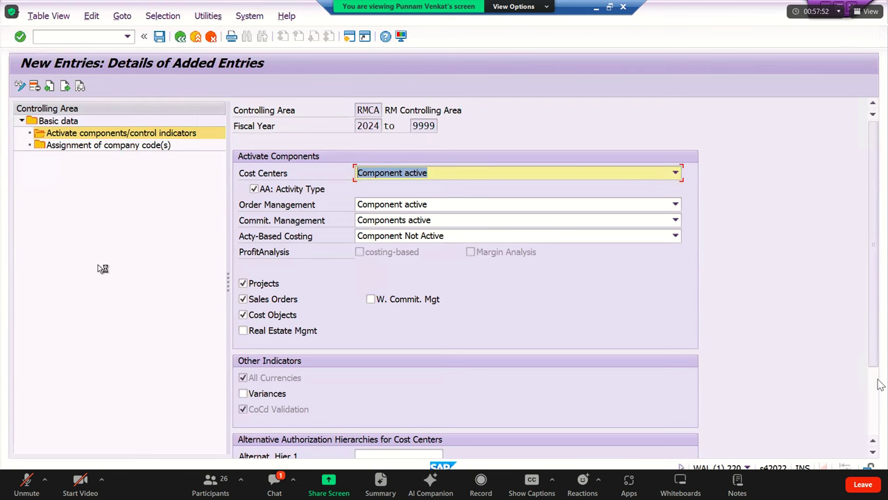
# Review the basic data of controlling area RMCA, including its name, currency settings, chart of accounts, fiscal year variant and standard hierarchy
pyautogui.doubleClick(62, 121)
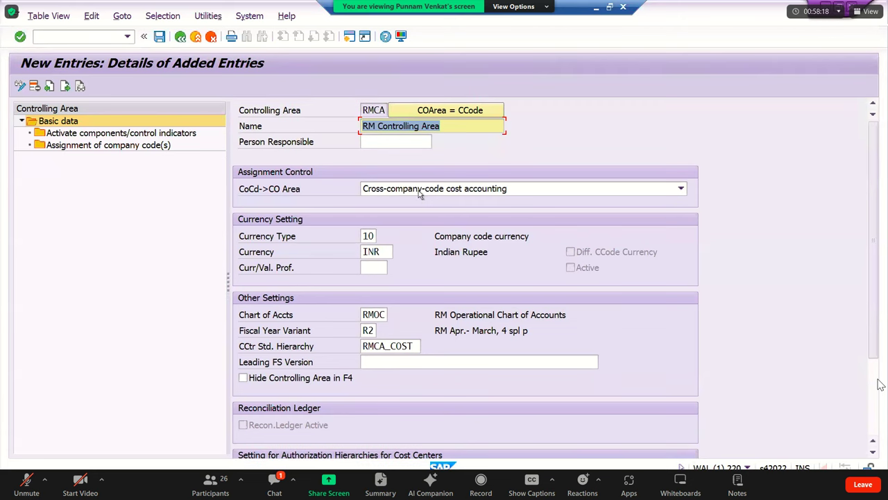
pyautogui.doubleClick(370, 109)
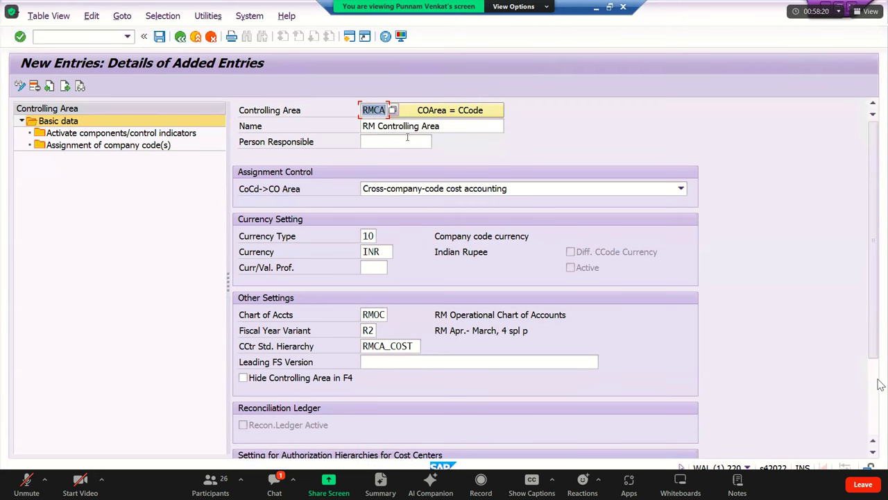
pyautogui.tripleClick(372, 129)
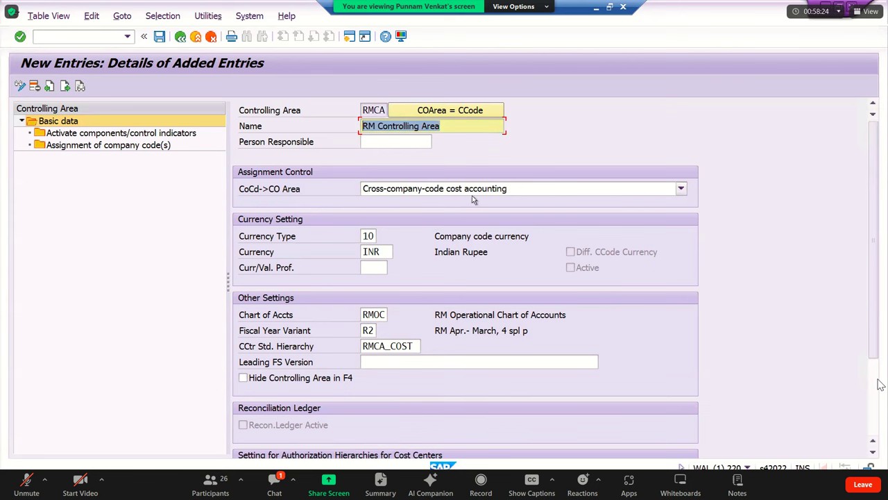
pyautogui.click(370, 235)
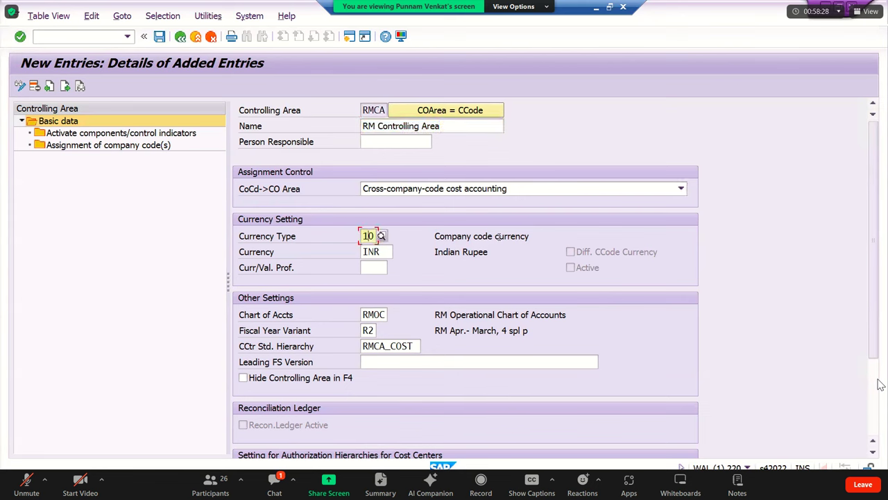
pyautogui.click(538, 237)
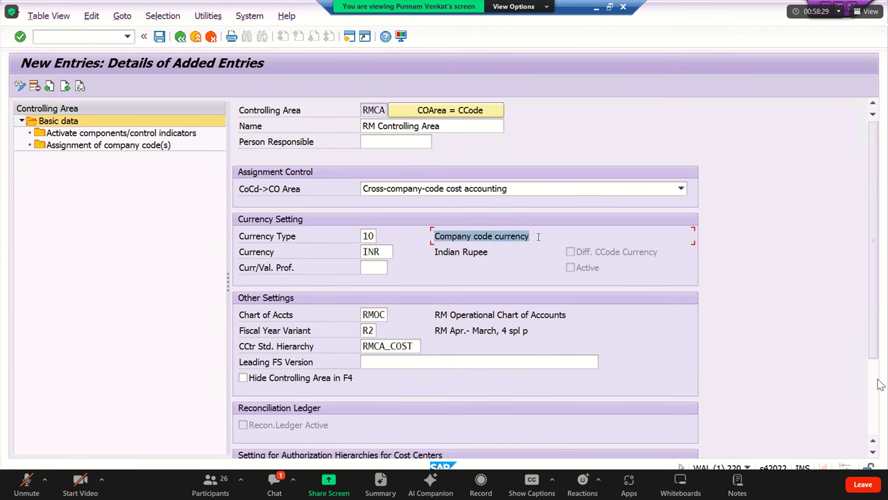
pyautogui.click(361, 252)
pyautogui.click(454, 254)
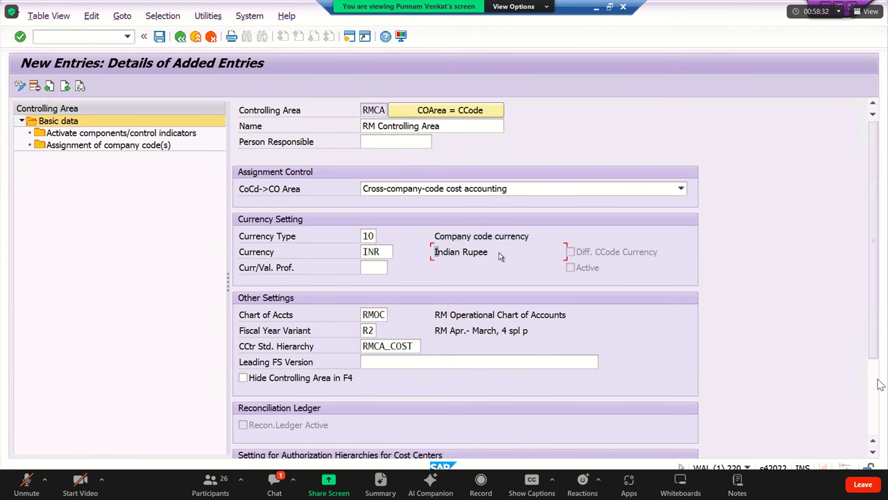
pyautogui.click(368, 316)
pyautogui.click(367, 330)
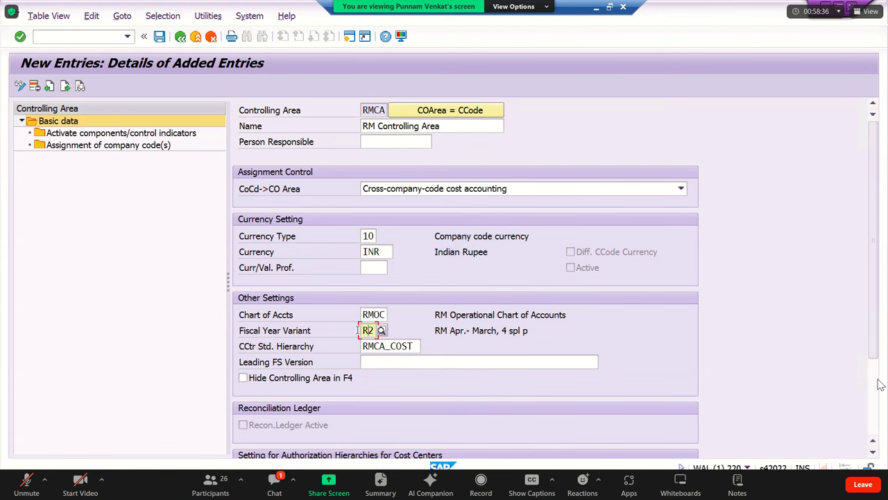
pyautogui.click(416, 346)
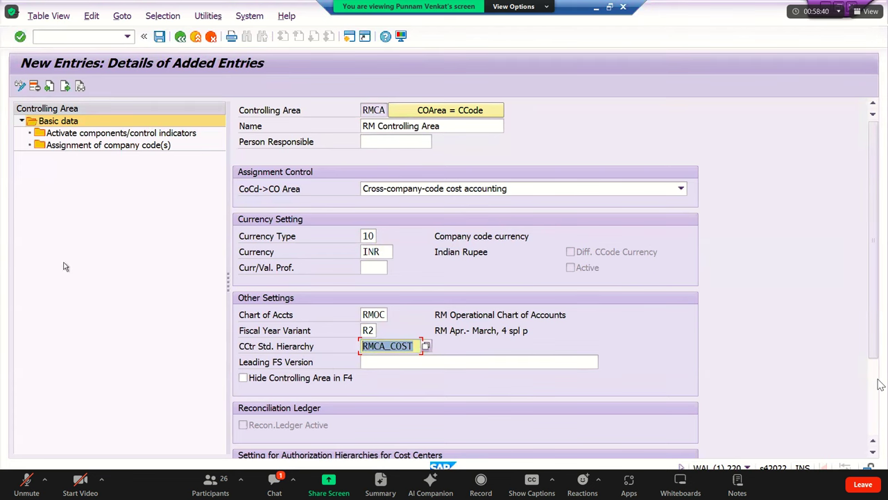
# Review the company codes assigned to controlling area RMCA and its component activation entry for fiscal year 2024
pyautogui.click(74, 146)
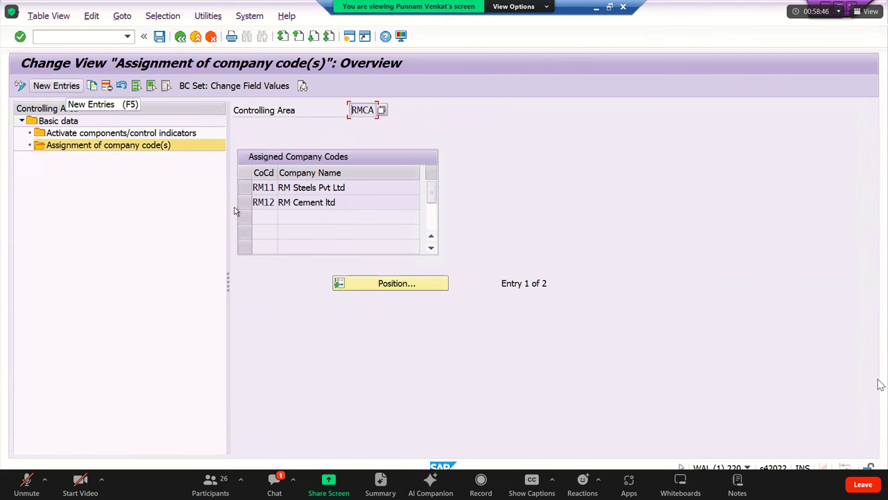
pyautogui.click(246, 188)
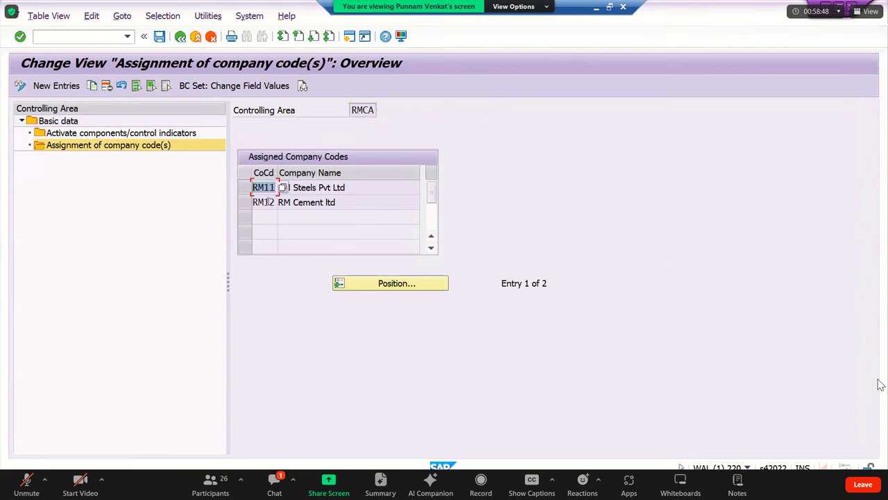
pyautogui.press('Down')
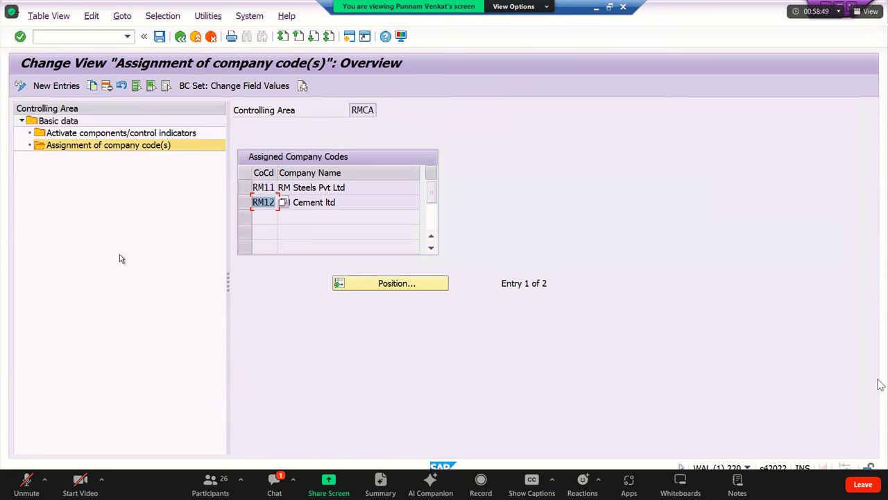
pyautogui.click(82, 136)
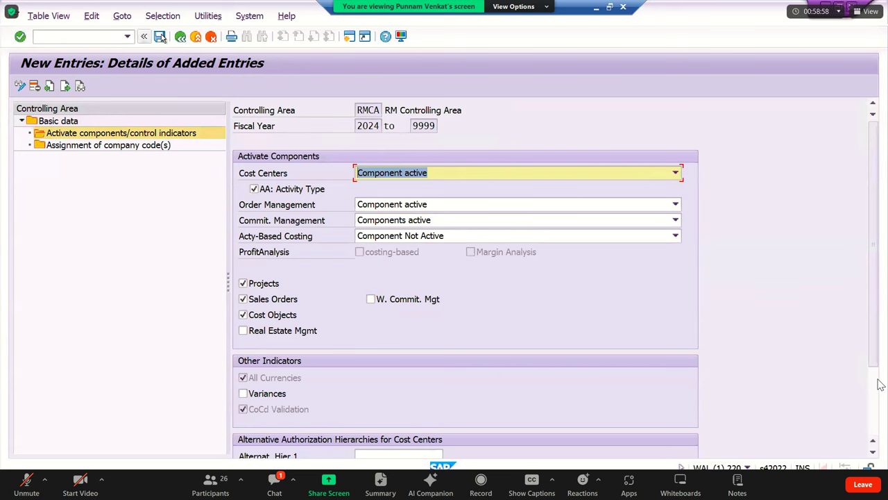
pyautogui.click(189, 38)
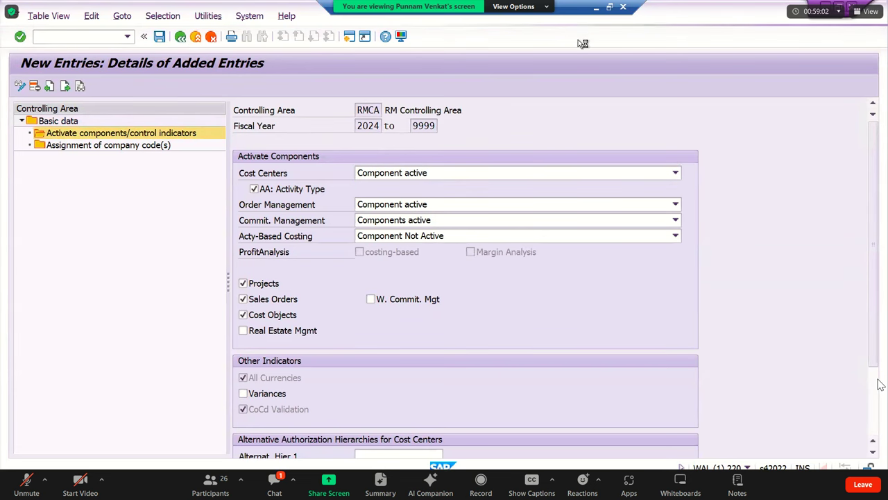
# Switch to the SAP FI_New workbook in Excel and examine the Profit Center steps on the Controlling area profit center sheet
pyautogui.click(595, 7)
pyautogui.click(318, 283)
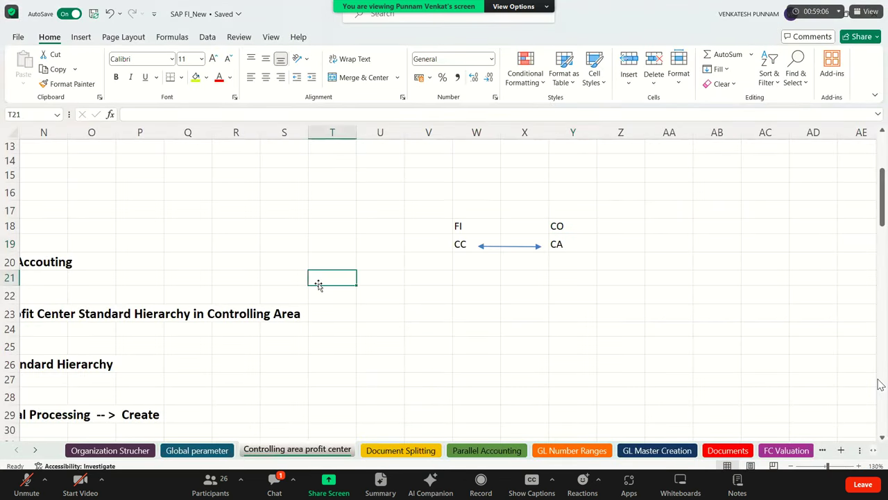
pyautogui.press('Left')
pyautogui.press('Left')
pyautogui.press('Left')
pyautogui.press('Left')
pyautogui.press('Left')
pyautogui.press('Left')
pyautogui.press('Left')
pyautogui.press('Left')
pyautogui.press('Left')
pyautogui.press('Left')
pyautogui.press('Left')
pyautogui.press('Left')
pyautogui.press('Left')
pyautogui.press('Left')
pyautogui.press('Left')
pyautogui.press('Left')
pyautogui.press('Left')
pyautogui.press('Left')
pyautogui.press('Left')
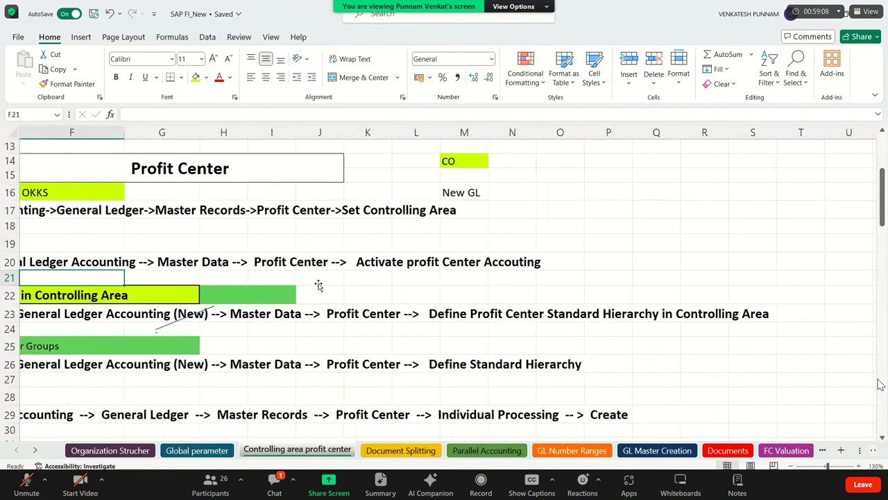
pyautogui.press('Up')
pyautogui.press('Up')
pyautogui.press('Up')
pyautogui.press('Up')
pyautogui.press('Up')
pyautogui.press('Up')
pyautogui.press('Up')
pyautogui.press('Up')
pyautogui.press('Up')
pyautogui.press('Up')
pyautogui.press('Up')
pyautogui.press('Up')
pyautogui.press('Up')
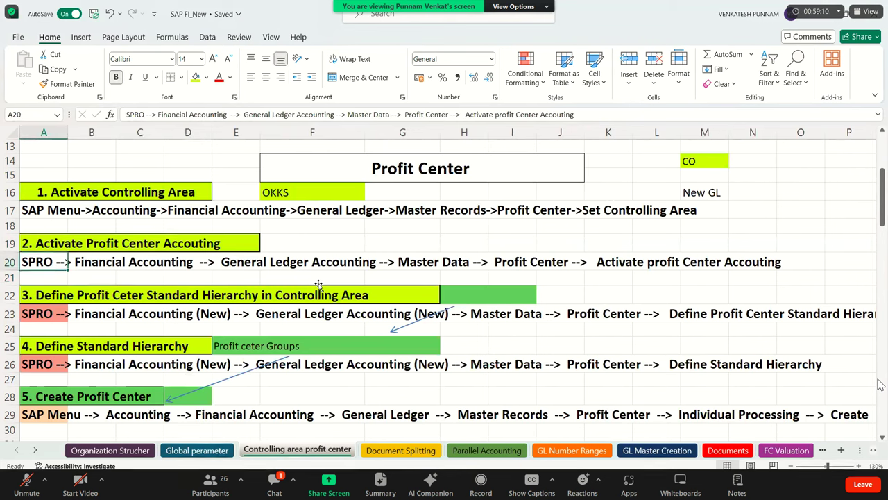
pyautogui.press('Up')
pyautogui.press('Up')
pyautogui.press('Up')
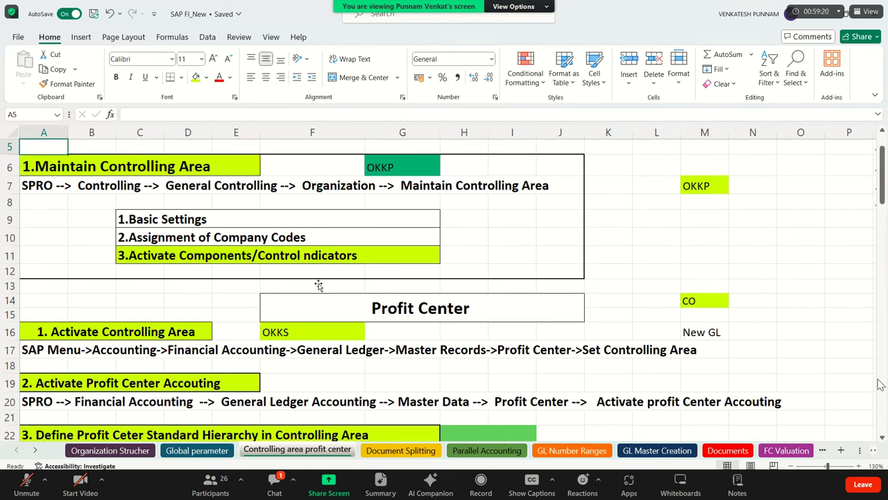
pyautogui.scroll(-2, 318, 285)
pyautogui.click(326, 210)
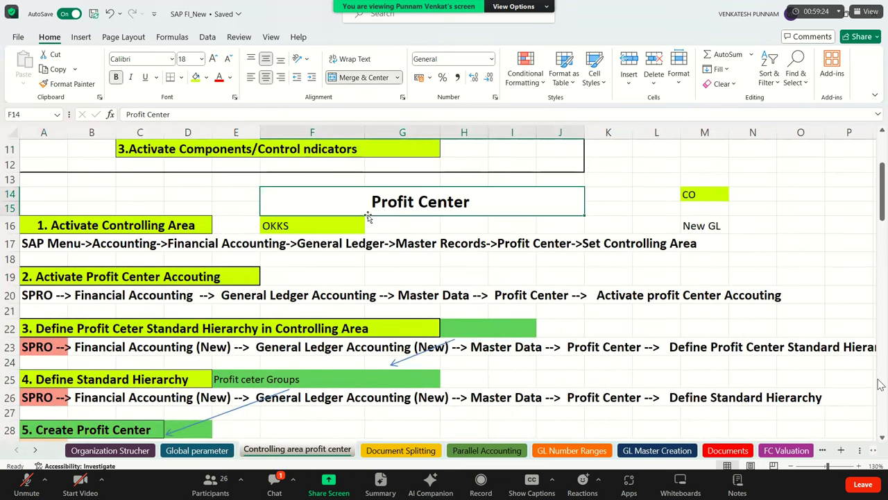
pyautogui.scroll(-1, 375, 229)
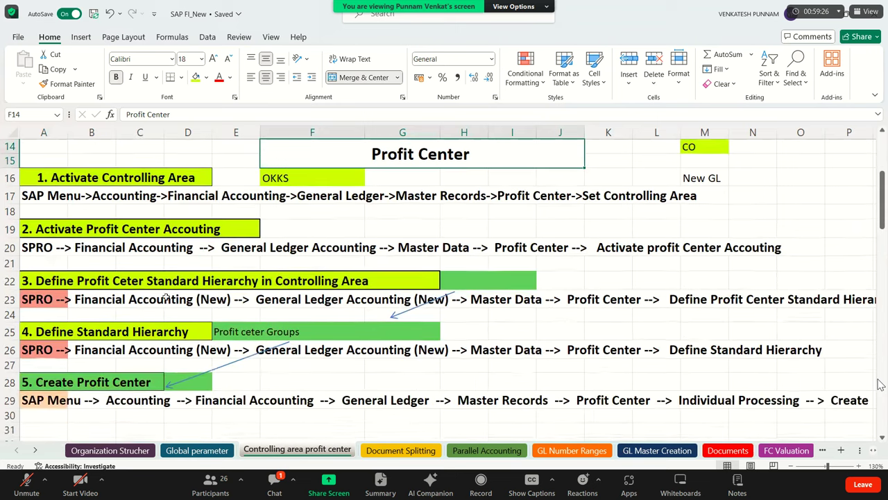
# Fill the Activate Profit Center Accounting row and the Activate Controlling Area row, including OKKS, with light orange across columns A to F
pyautogui.click(45, 234)
pyautogui.keyDown('shift'); pyautogui.click(265, 223); pyautogui.keyUp('shift')
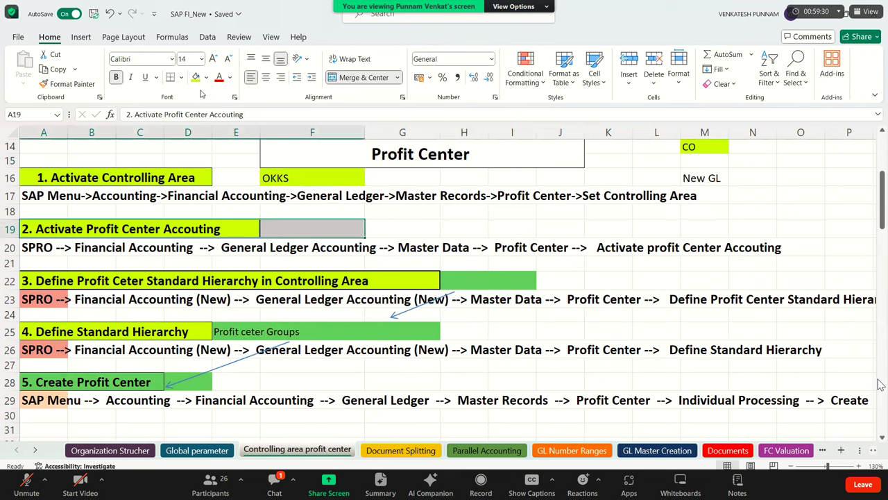
pyautogui.click(206, 77)
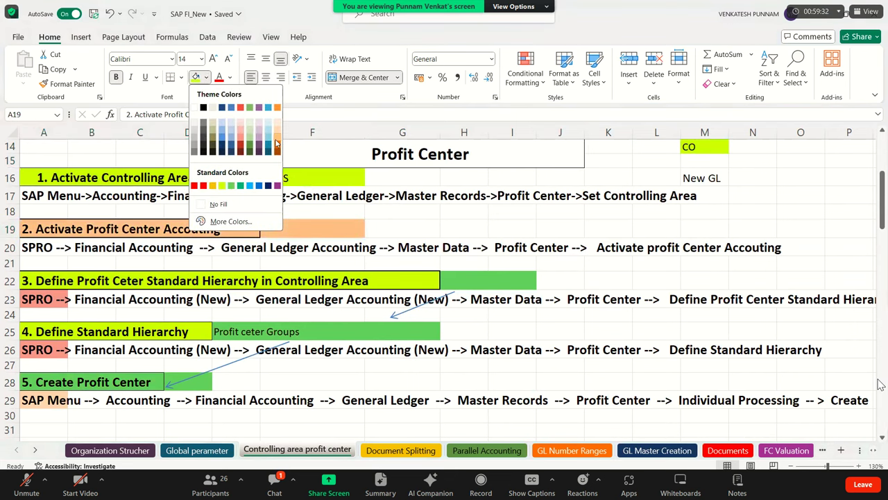
pyautogui.click(276, 144)
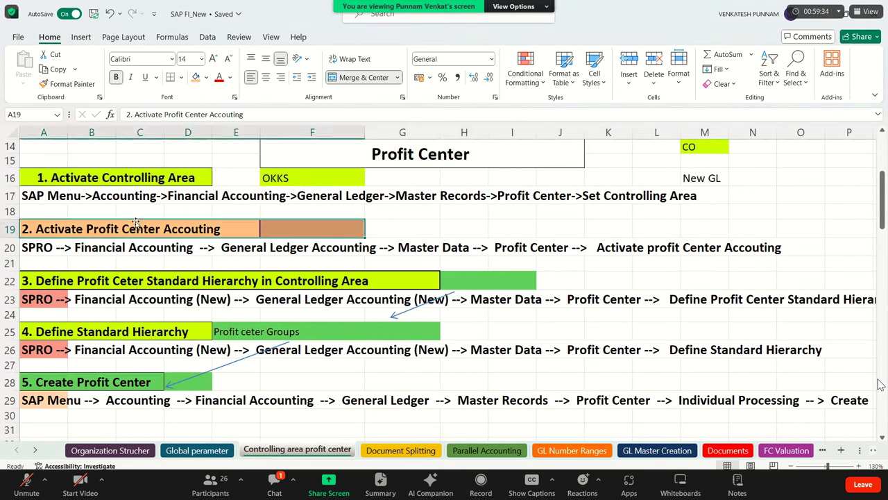
pyautogui.click(184, 178)
pyautogui.keyDown('shift'); pyautogui.click(312, 178); pyautogui.keyUp('shift')
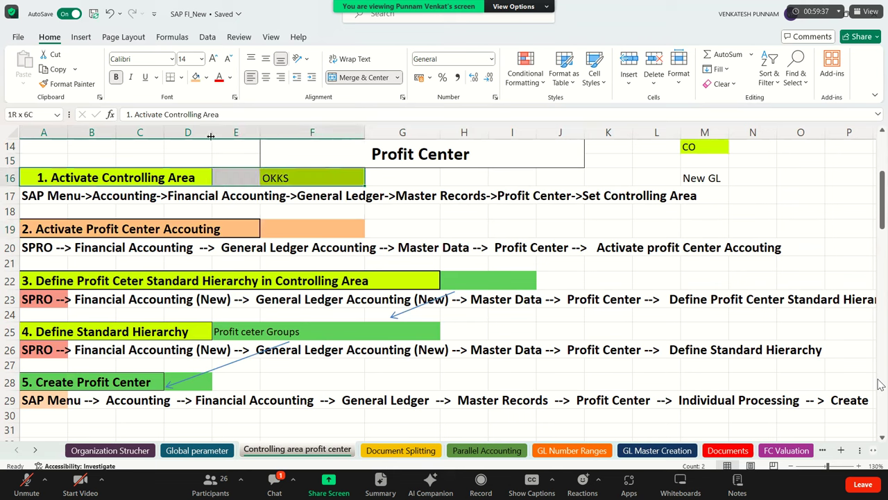
pyautogui.click(197, 79)
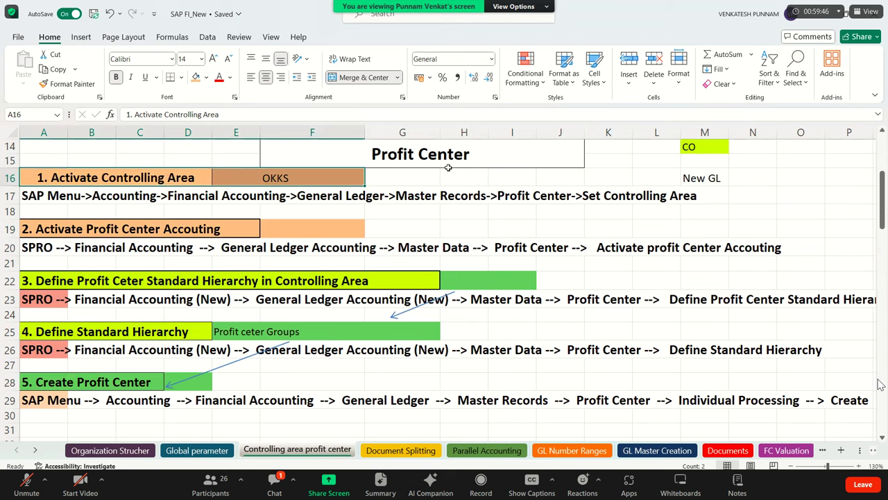
pyautogui.click(396, 164)
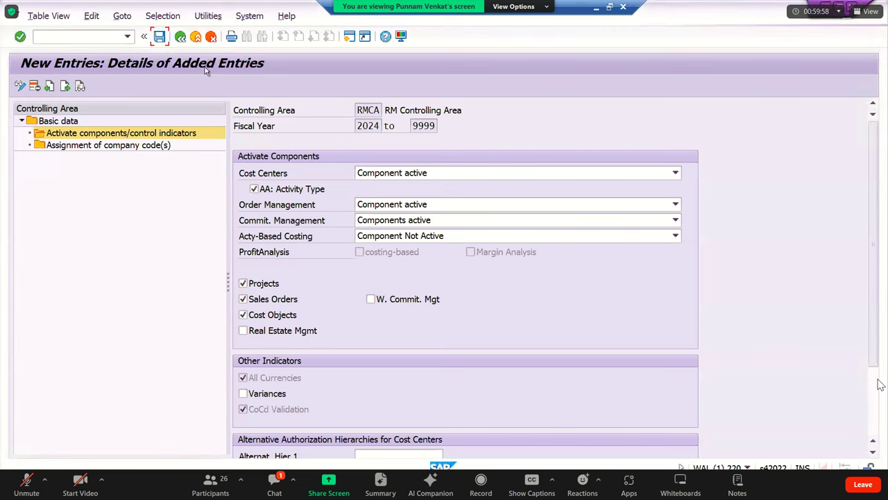
pyautogui.click(11, 11)
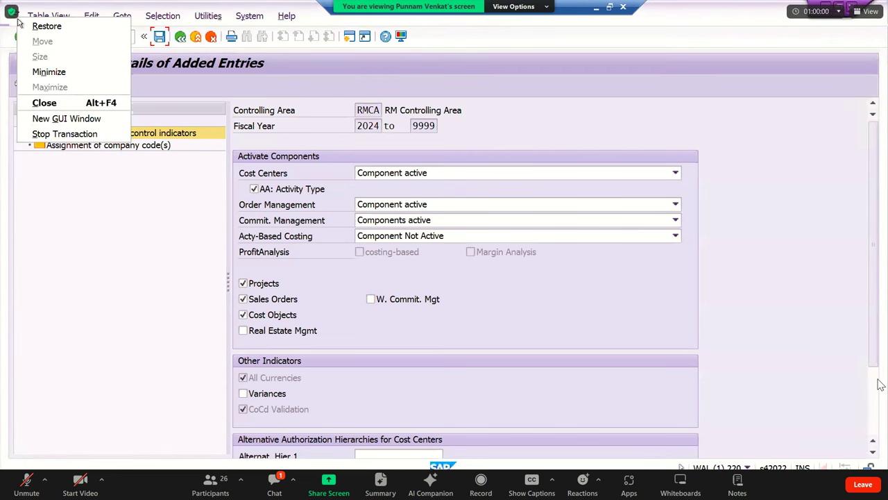
pyautogui.click(198, 202)
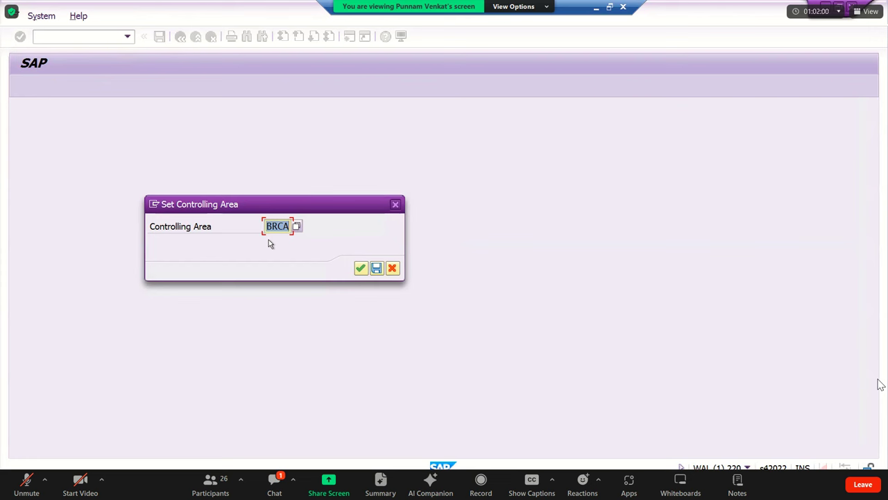
pyautogui.click(392, 269)
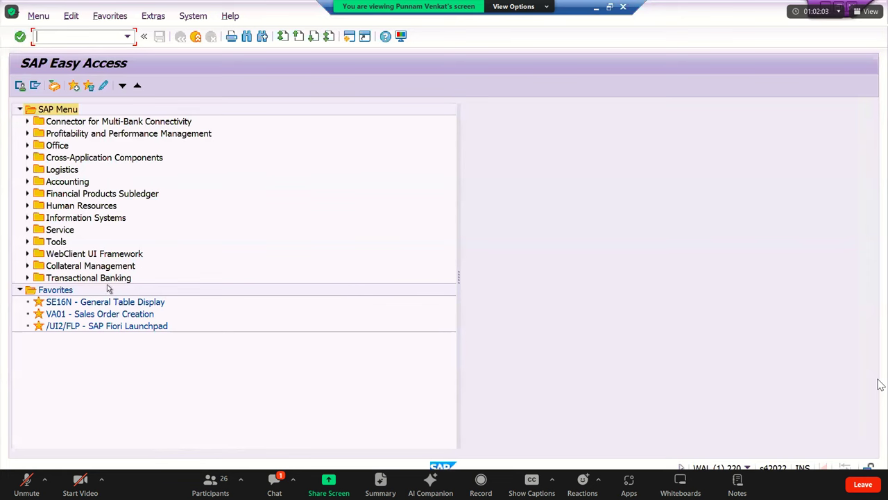
# Run transaction OKKS from SAP Easy Access to start setting the controlling area
pyautogui.click(129, 39)
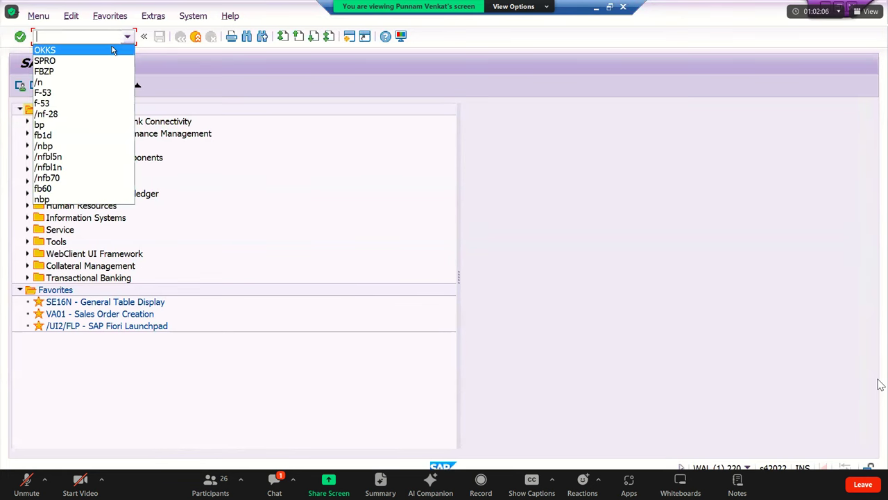
pyautogui.click(111, 49)
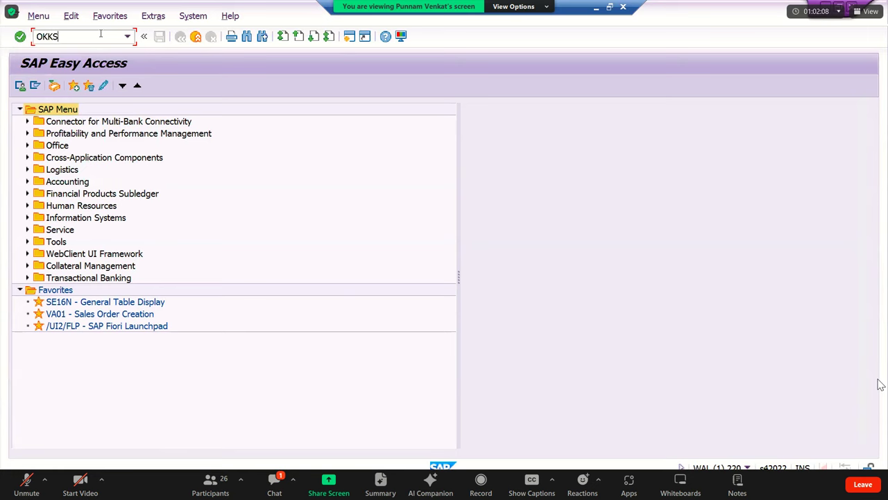
pyautogui.press('Return')
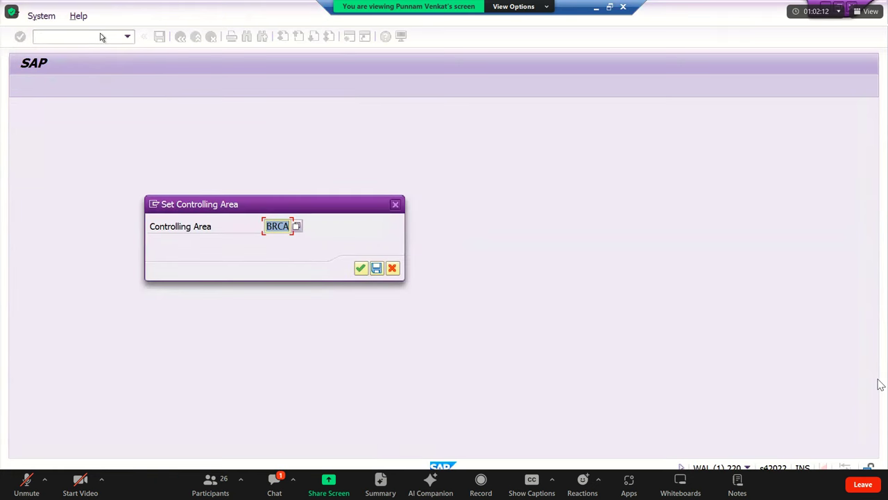
pyautogui.write('RMCA')
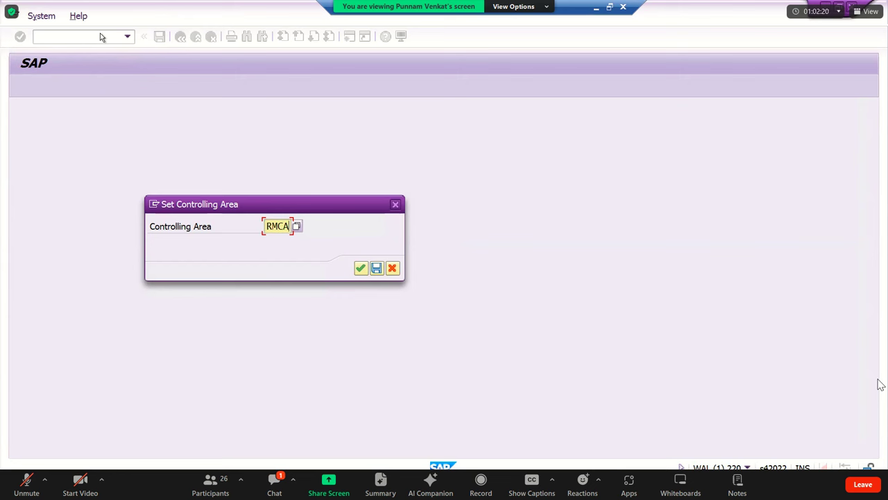
pyautogui.press('BackSpace')
pyautogui.press('BackSpace')
pyautogui.press('BackSpace')
pyautogui.press('BackSpace')
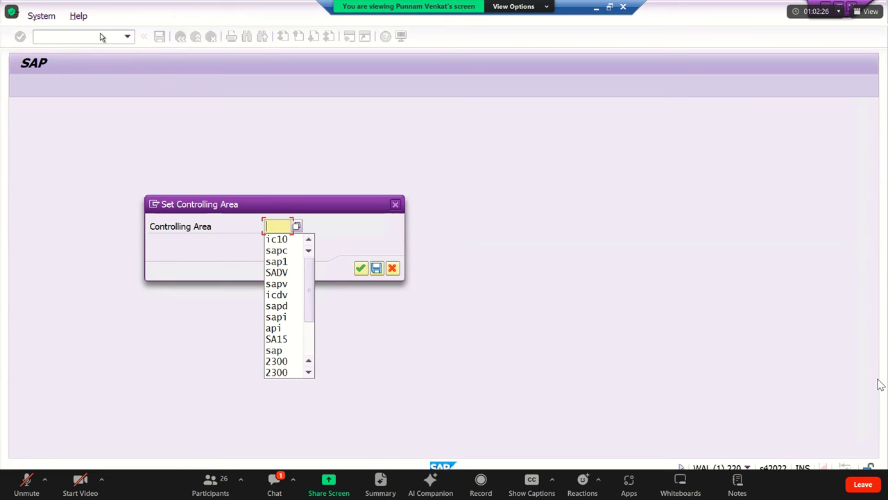
# Choose RMCA from the list of controlling areas and confirm it as the set controlling area
pyautogui.click(297, 227)
pyautogui.click(297, 226)
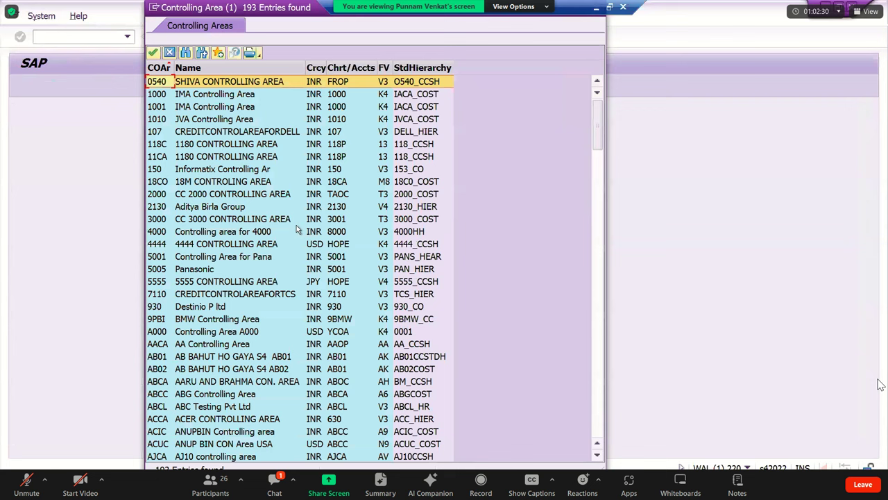
pyautogui.scroll(-20, 197, 299)
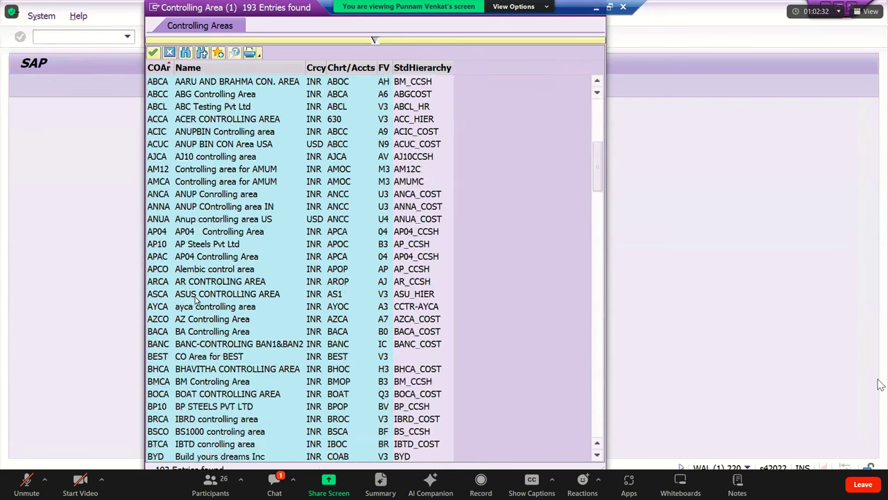
pyautogui.scroll(-20, 196, 300)
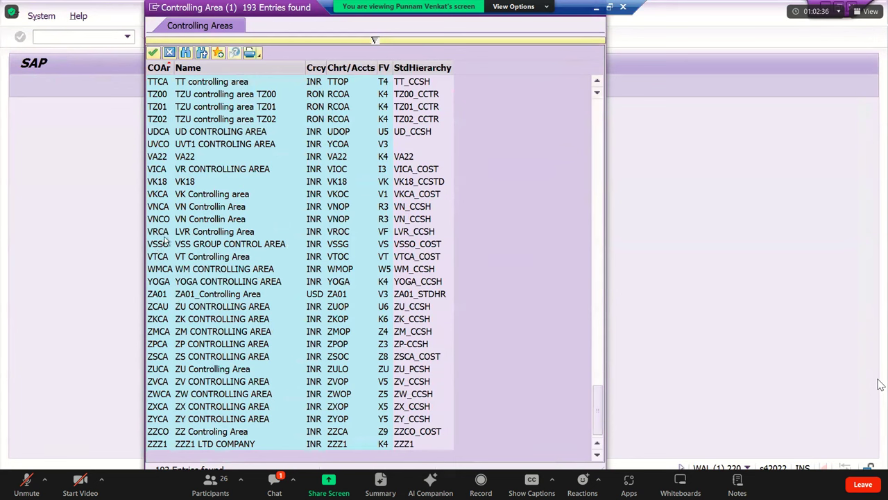
pyautogui.scroll(10, 170, 239)
pyautogui.scroll(6, 176, 231)
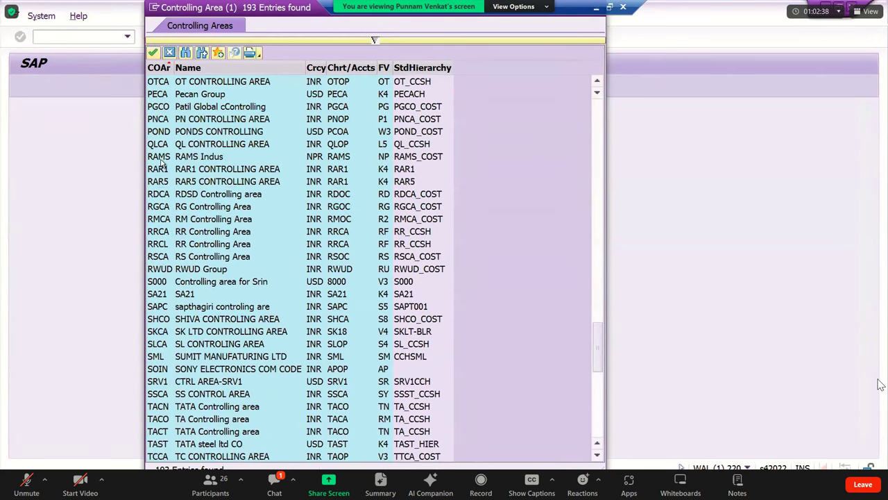
pyautogui.scroll(1, 161, 163)
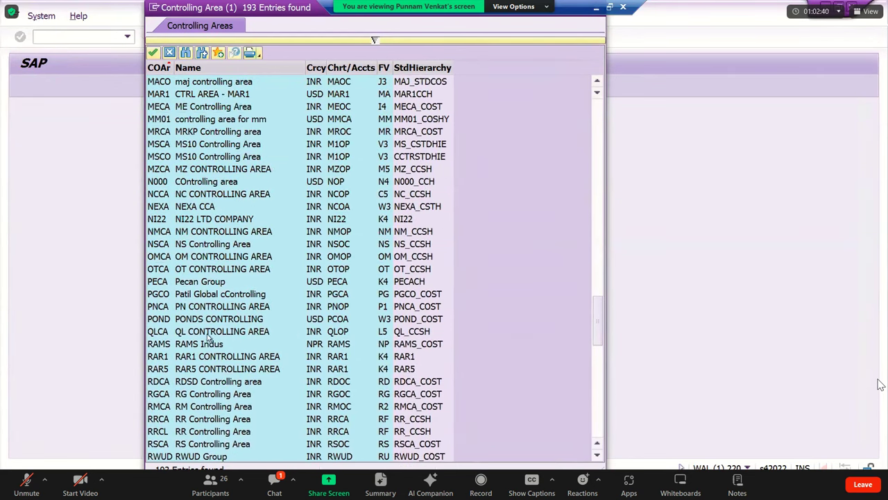
pyautogui.click(164, 410)
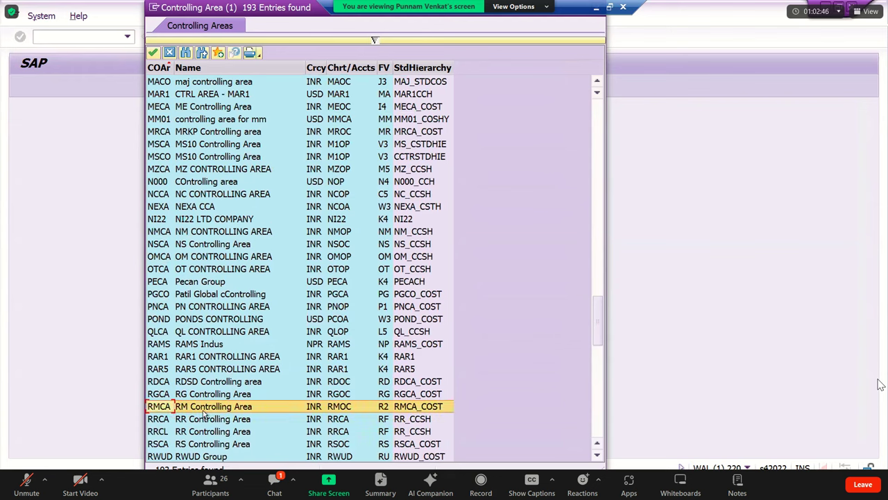
pyautogui.doubleClick(202, 410)
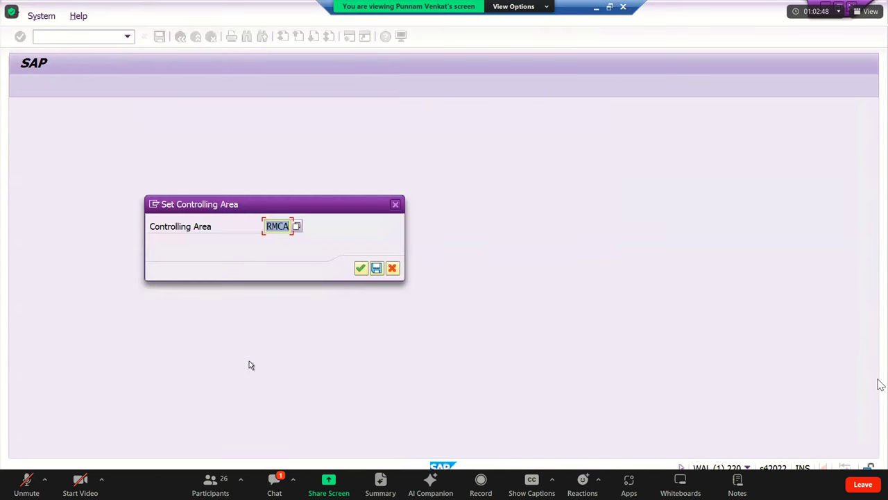
pyautogui.click(359, 269)
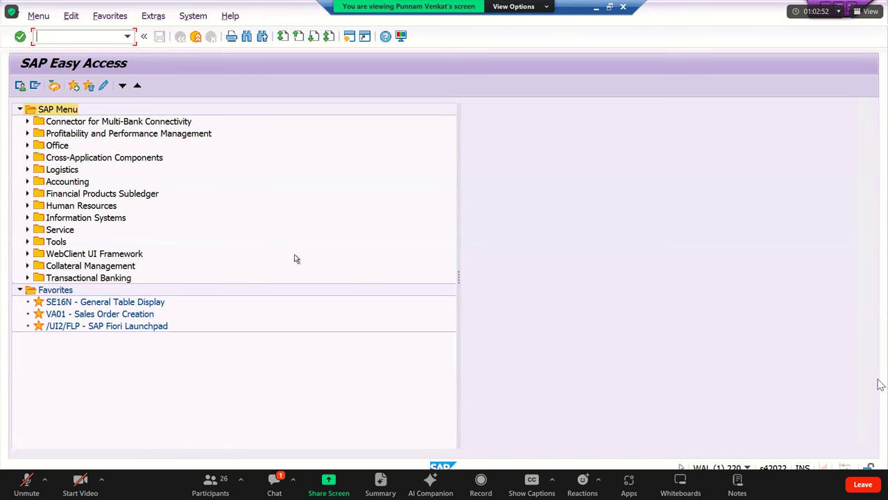
# Run transaction OKKS again to check the set controlling area, and confirm the dialog
pyautogui.click(128, 38)
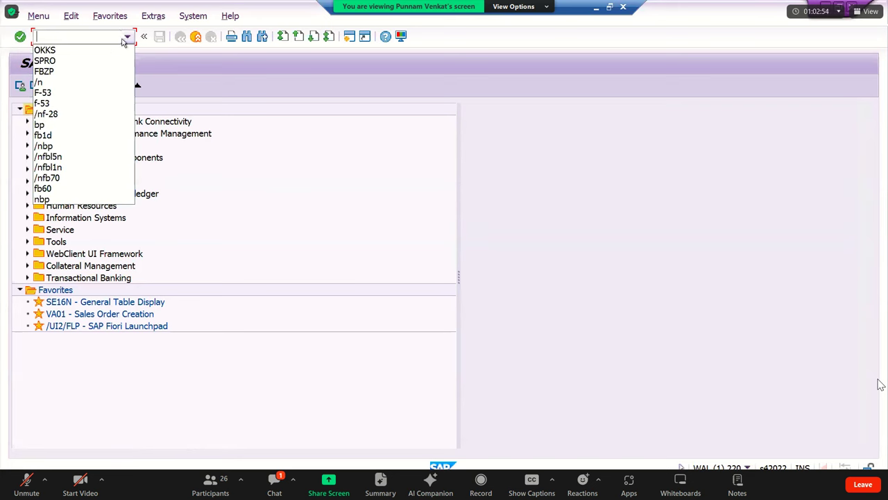
pyautogui.click(105, 49)
pyautogui.click(97, 41)
pyautogui.press('Return')
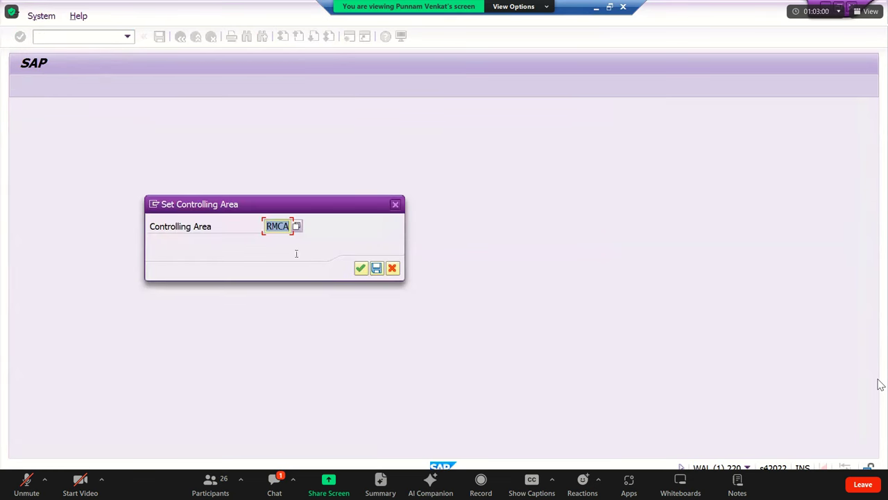
pyautogui.click(361, 267)
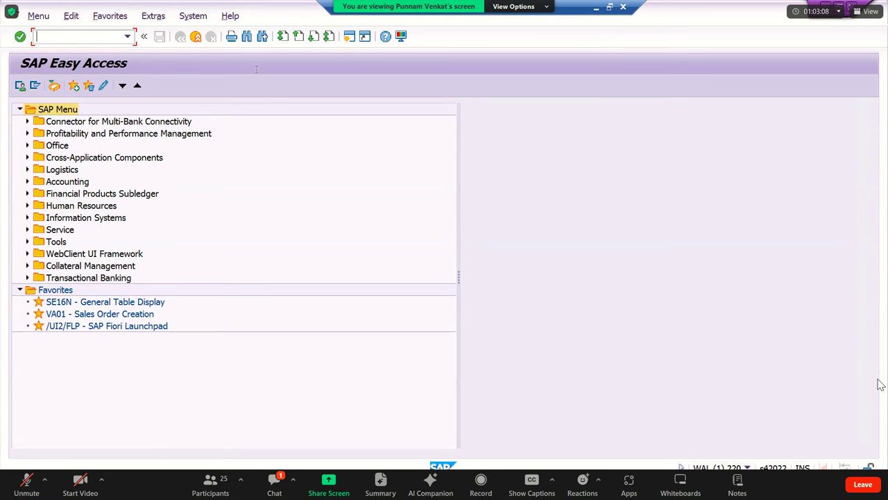
# Switch to the SAP FI_New workbook in Excel and examine the SPRO path for activating Profit Center Accounting
pyautogui.hotkey('alt', 'Tab')
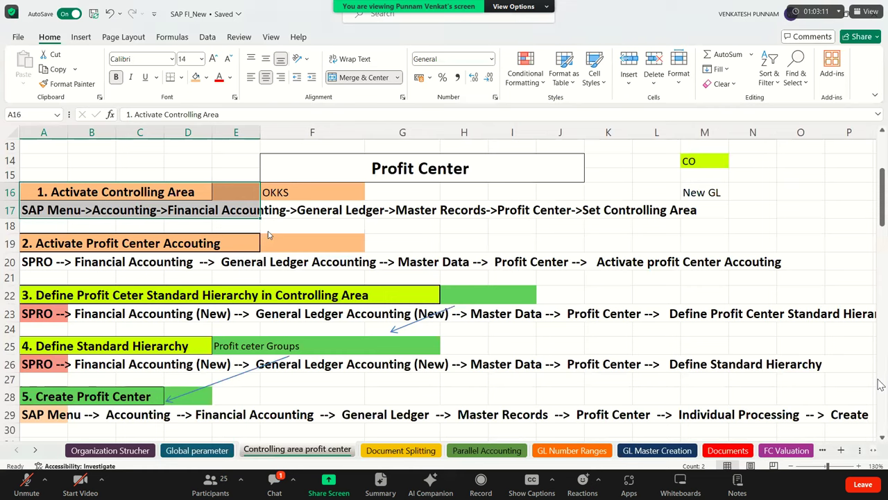
pyautogui.scroll(-1, 260, 241)
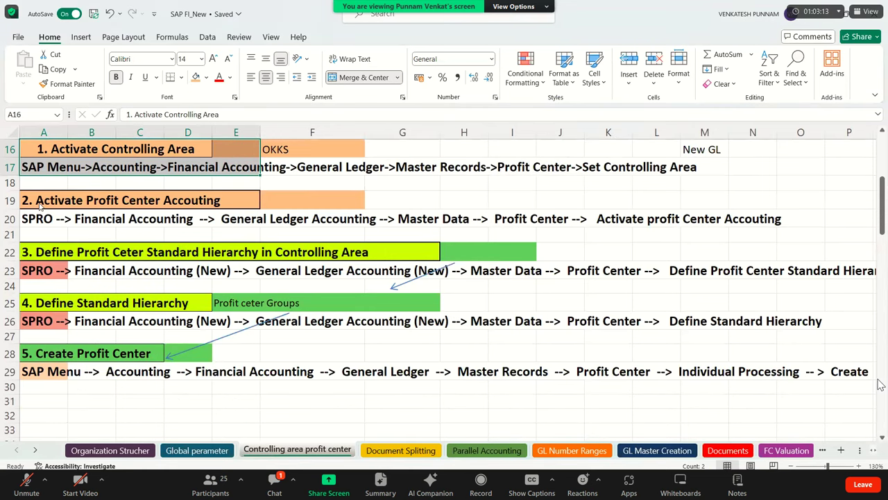
pyautogui.moveTo(50, 206); pyautogui.dragTo(322, 204)
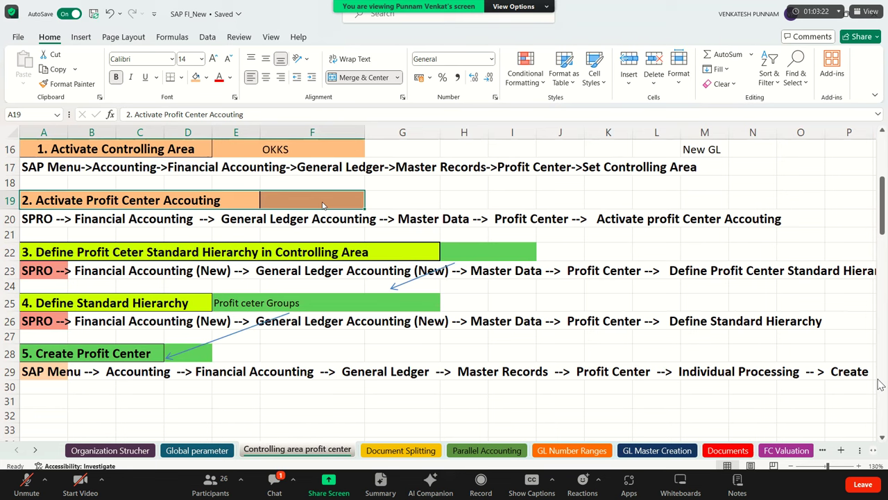
pyautogui.click(253, 203)
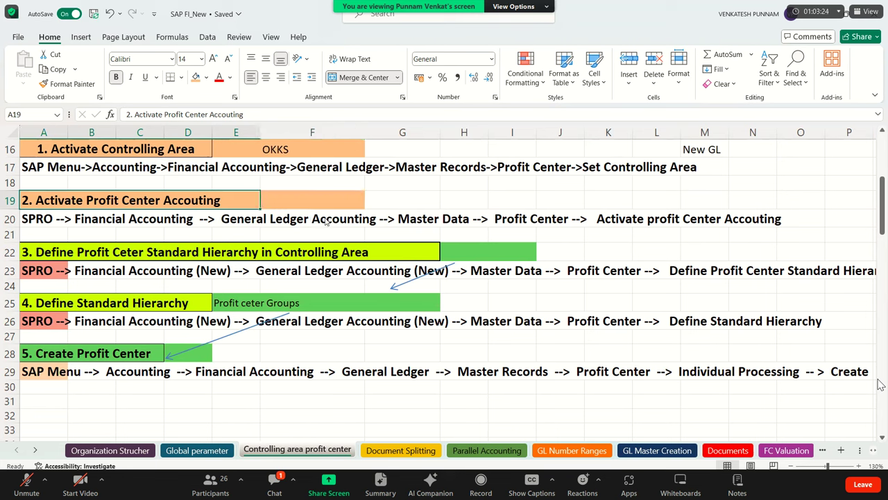
pyautogui.click(35, 236)
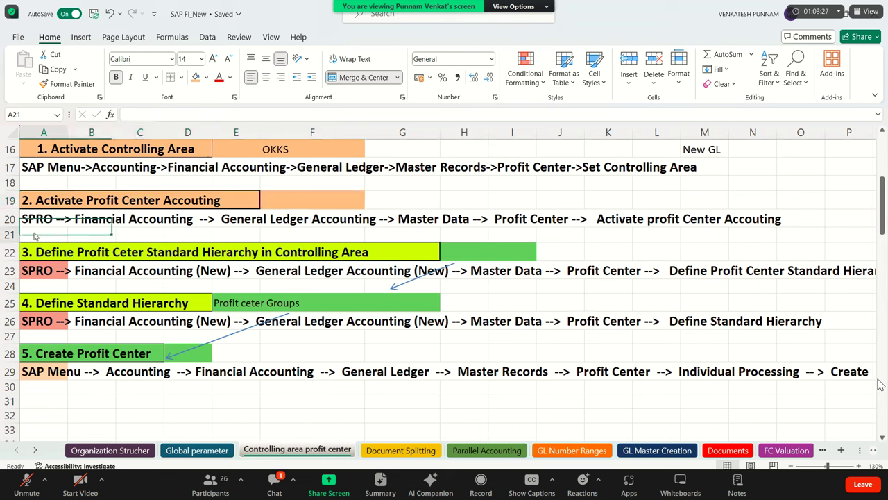
pyautogui.click(120, 233)
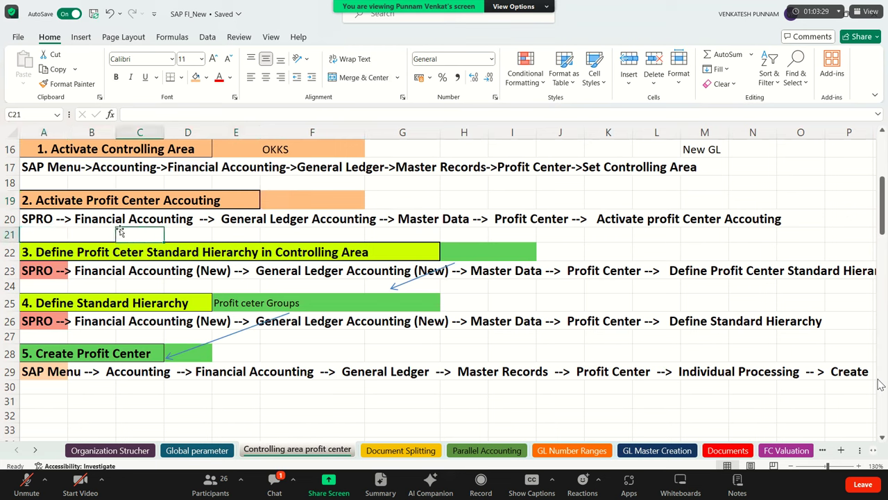
pyautogui.click(256, 234)
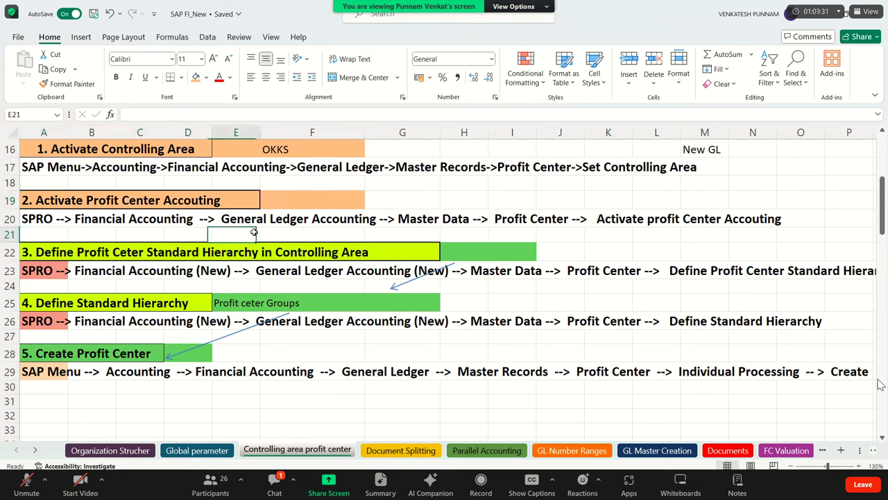
pyautogui.click(415, 234)
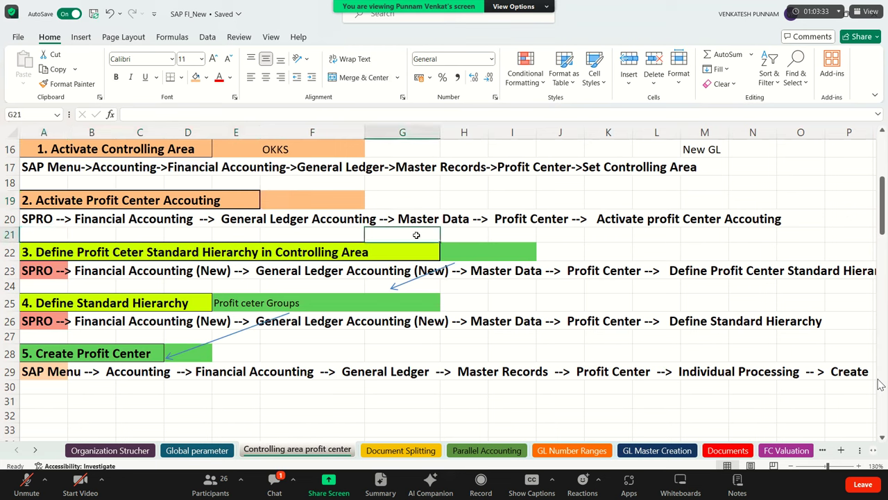
pyautogui.click(514, 223)
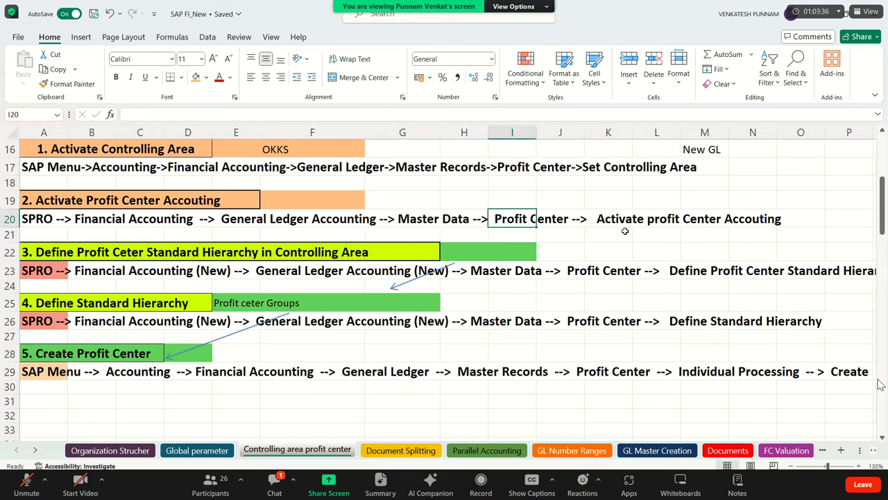
pyautogui.click(624, 231)
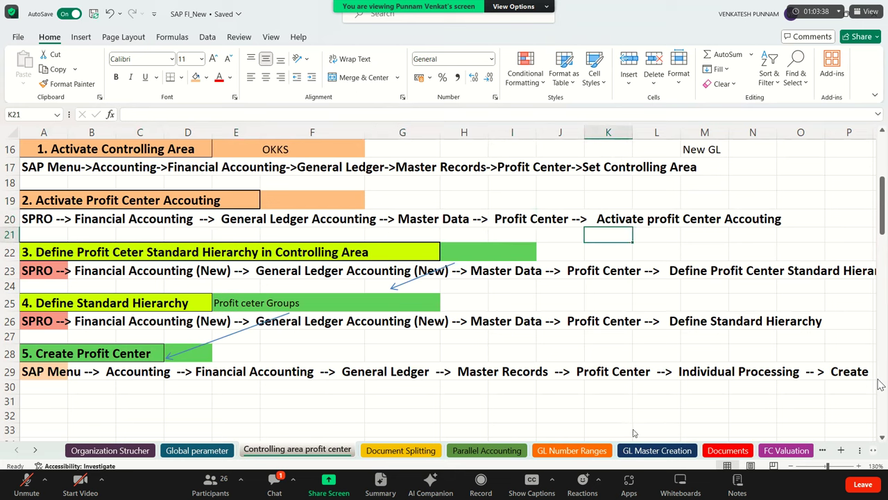
# Switch back to SAP, run transaction SPRO and display the SAP Reference IMG
pyautogui.hotkey('alt', 'Tab')
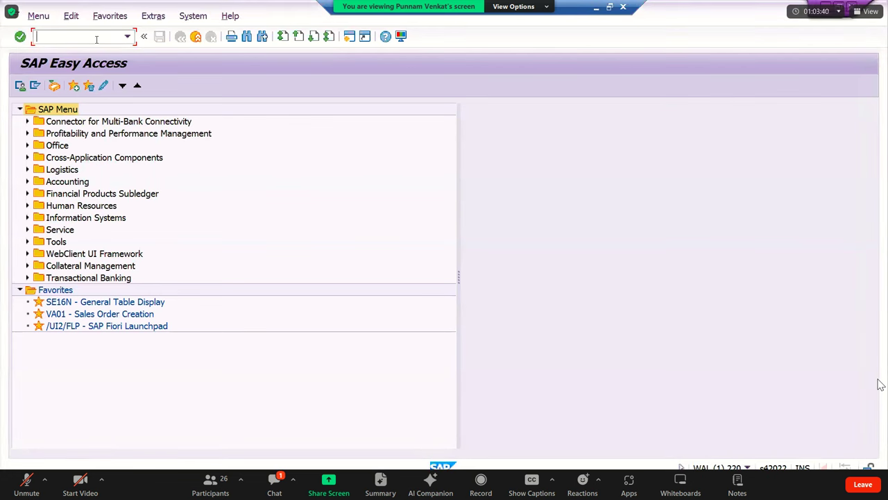
pyautogui.write('SPRO')
pyautogui.press('Return')
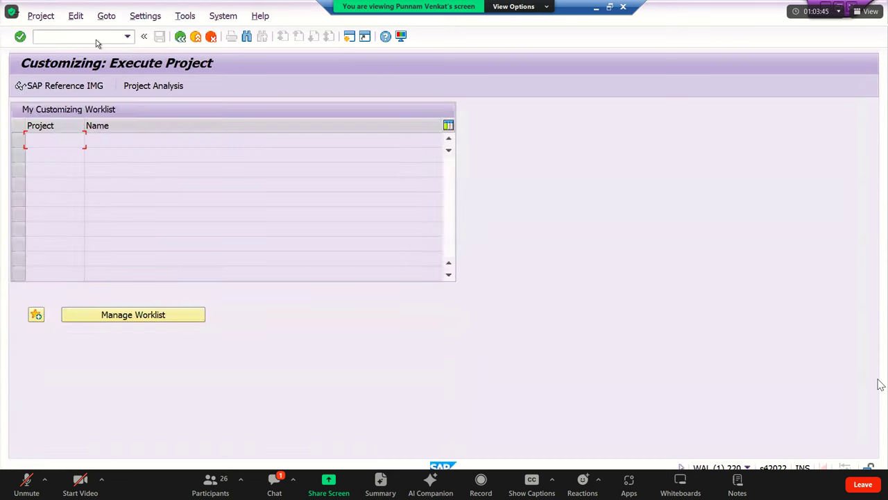
pyautogui.click(96, 86)
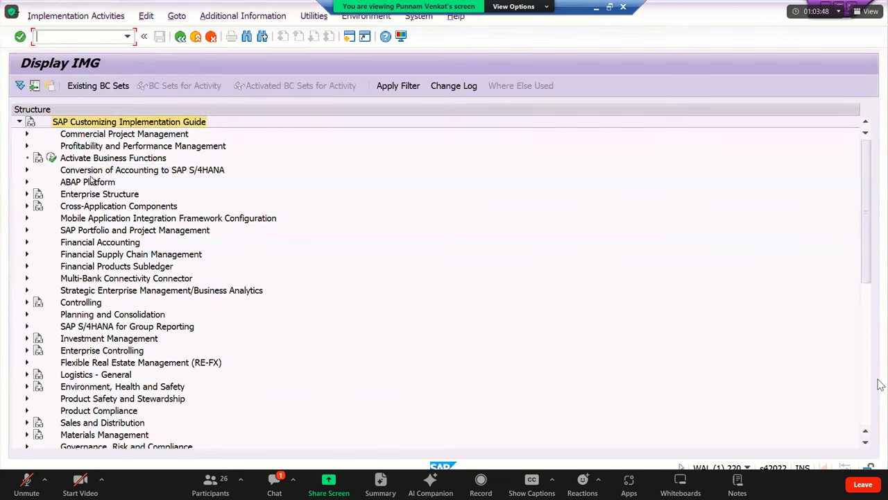
# Open Activate Profit Center Accounting in Controlling Area under Financial Accounting, General Ledger Accounting, Master Data, Profit Center
pyautogui.press('Down')
pyautogui.press('Down')
pyautogui.press('Down')
pyautogui.press('Down')
pyautogui.press('Down')
pyautogui.press('Down')
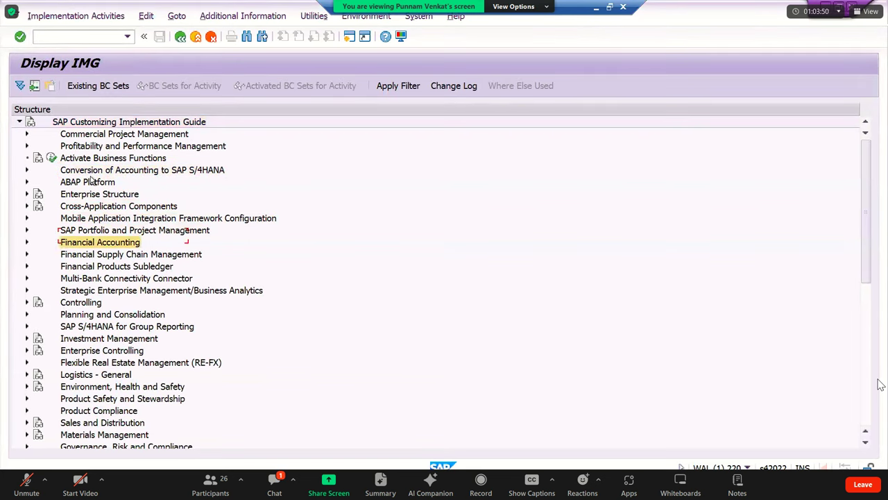
pyautogui.press('Right')
pyautogui.press('Down')
pyautogui.press('Down')
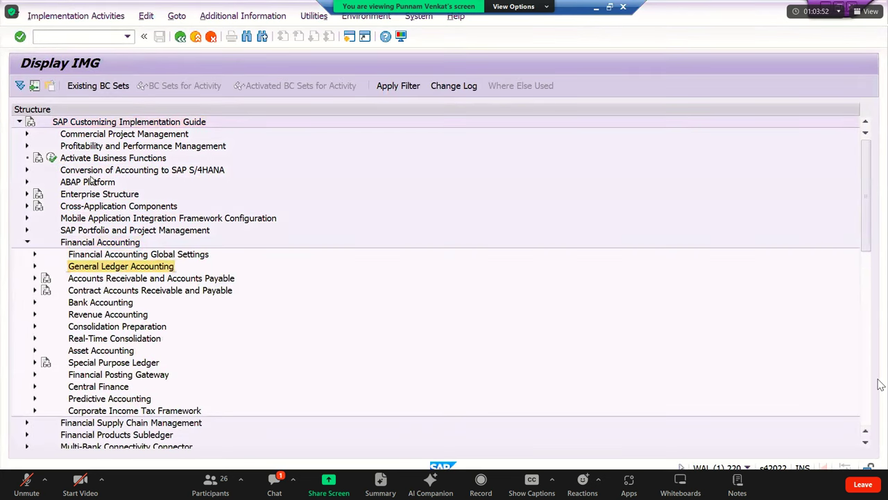
pyautogui.press('Right')
pyautogui.press('Down')
pyautogui.press('Right')
pyautogui.press('Down')
pyautogui.press('Down')
pyautogui.press('Right')
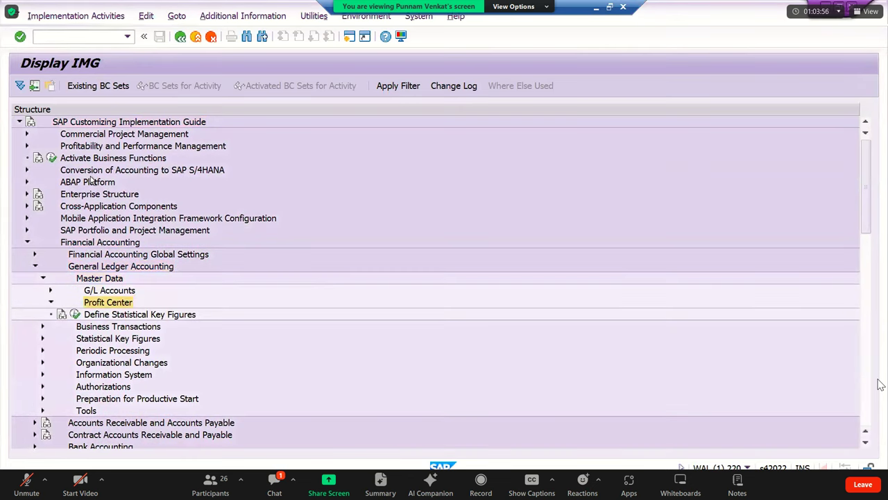
pyautogui.press('Down')
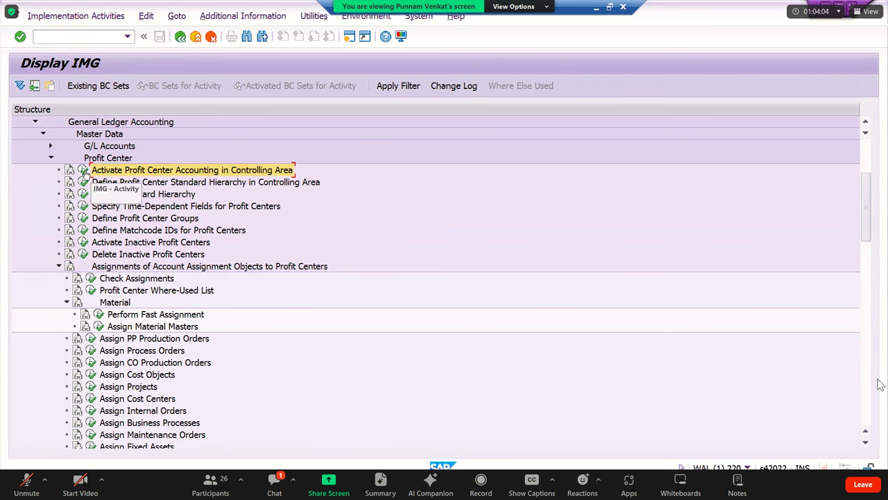
pyautogui.click(84, 171)
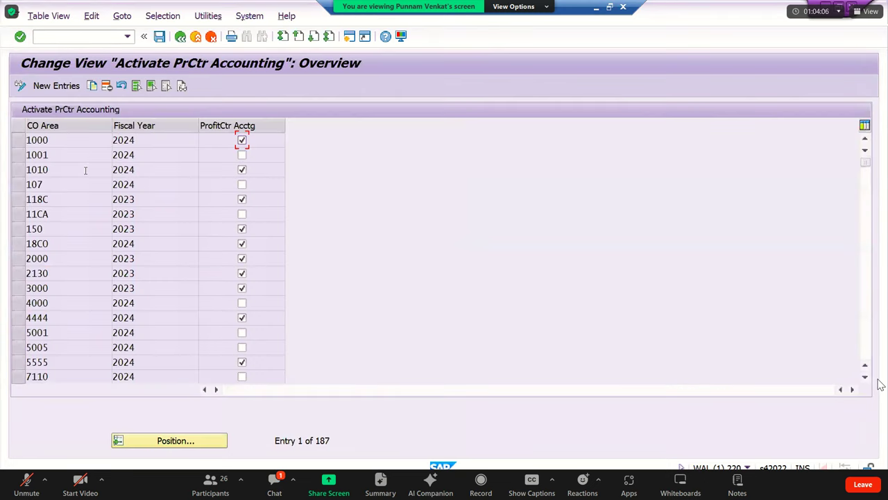
# Position the overview at controlling area RMCA, activate Profit Center Accounting for its fiscal year 2024 entry, and save
pyautogui.click(164, 436)
pyautogui.write('RMC')
pyautogui.press('Return')
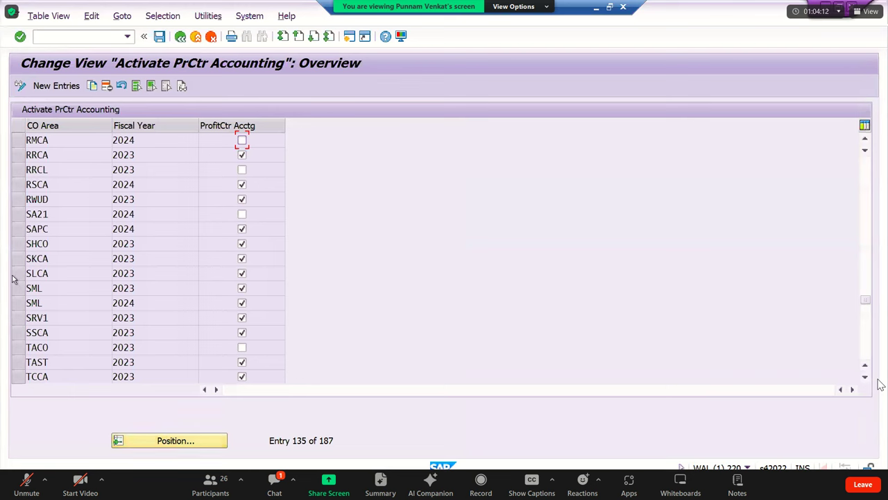
pyautogui.doubleClick(109, 140)
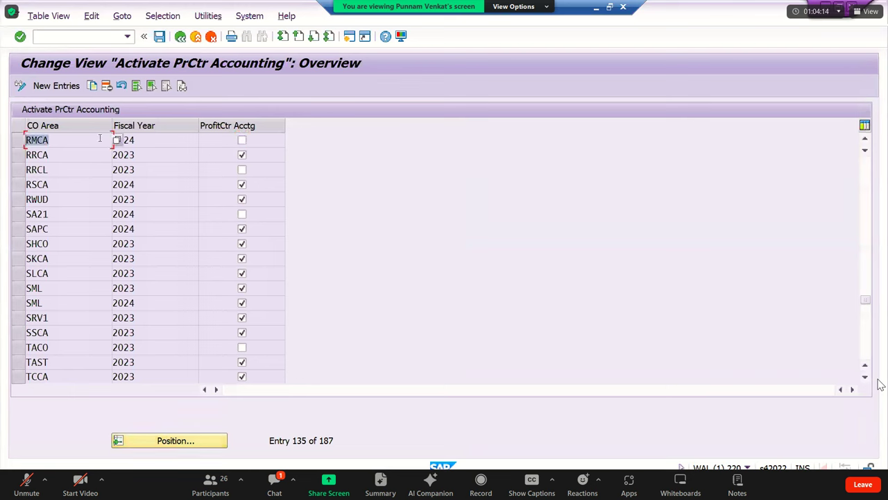
pyautogui.press('Tab')
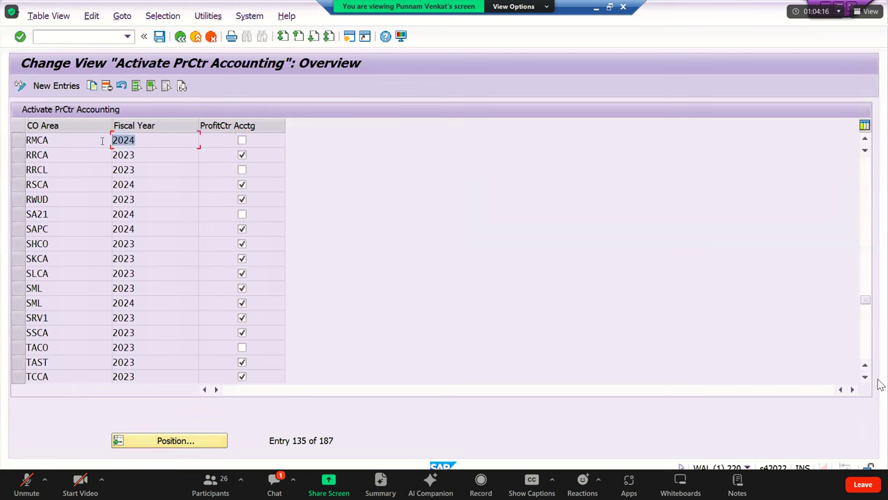
pyautogui.click(241, 141)
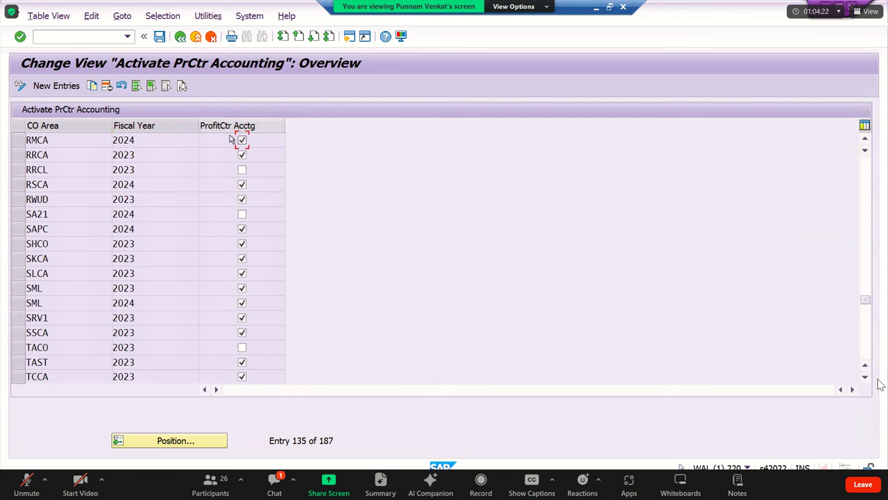
pyautogui.click(160, 36)
pyautogui.click(254, 237)
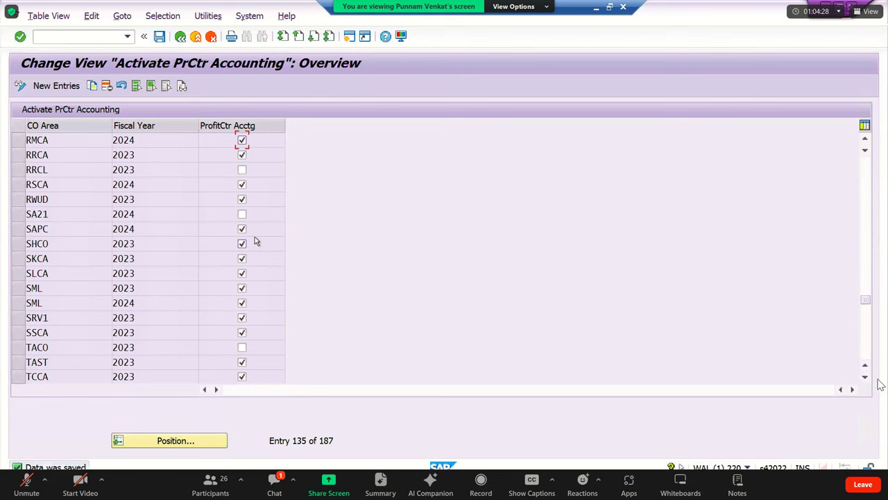
pyautogui.click(159, 37)
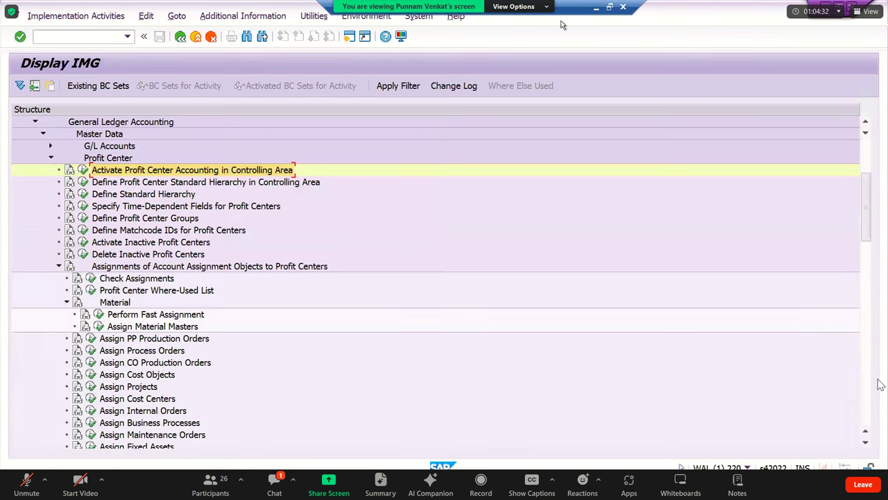
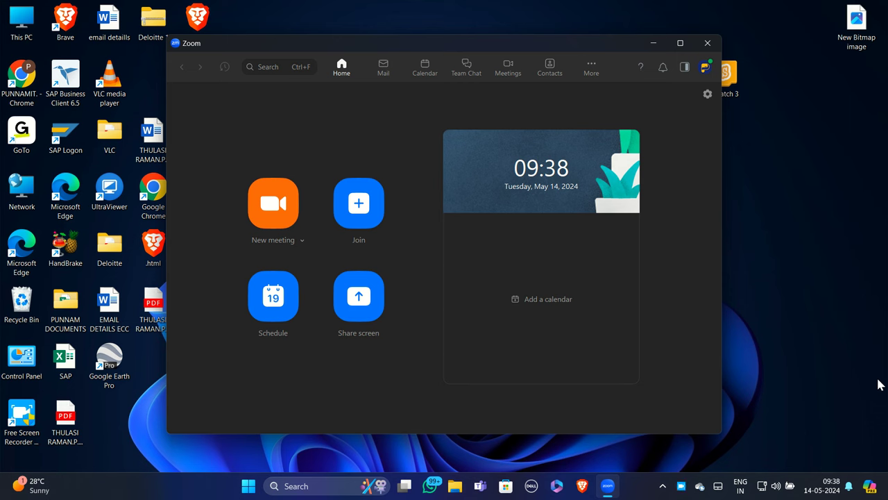
pyautogui.click(681, 488)
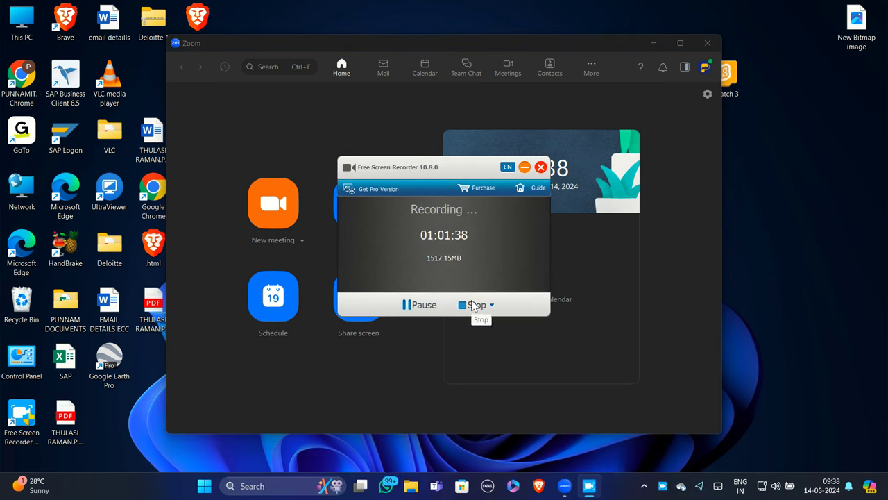